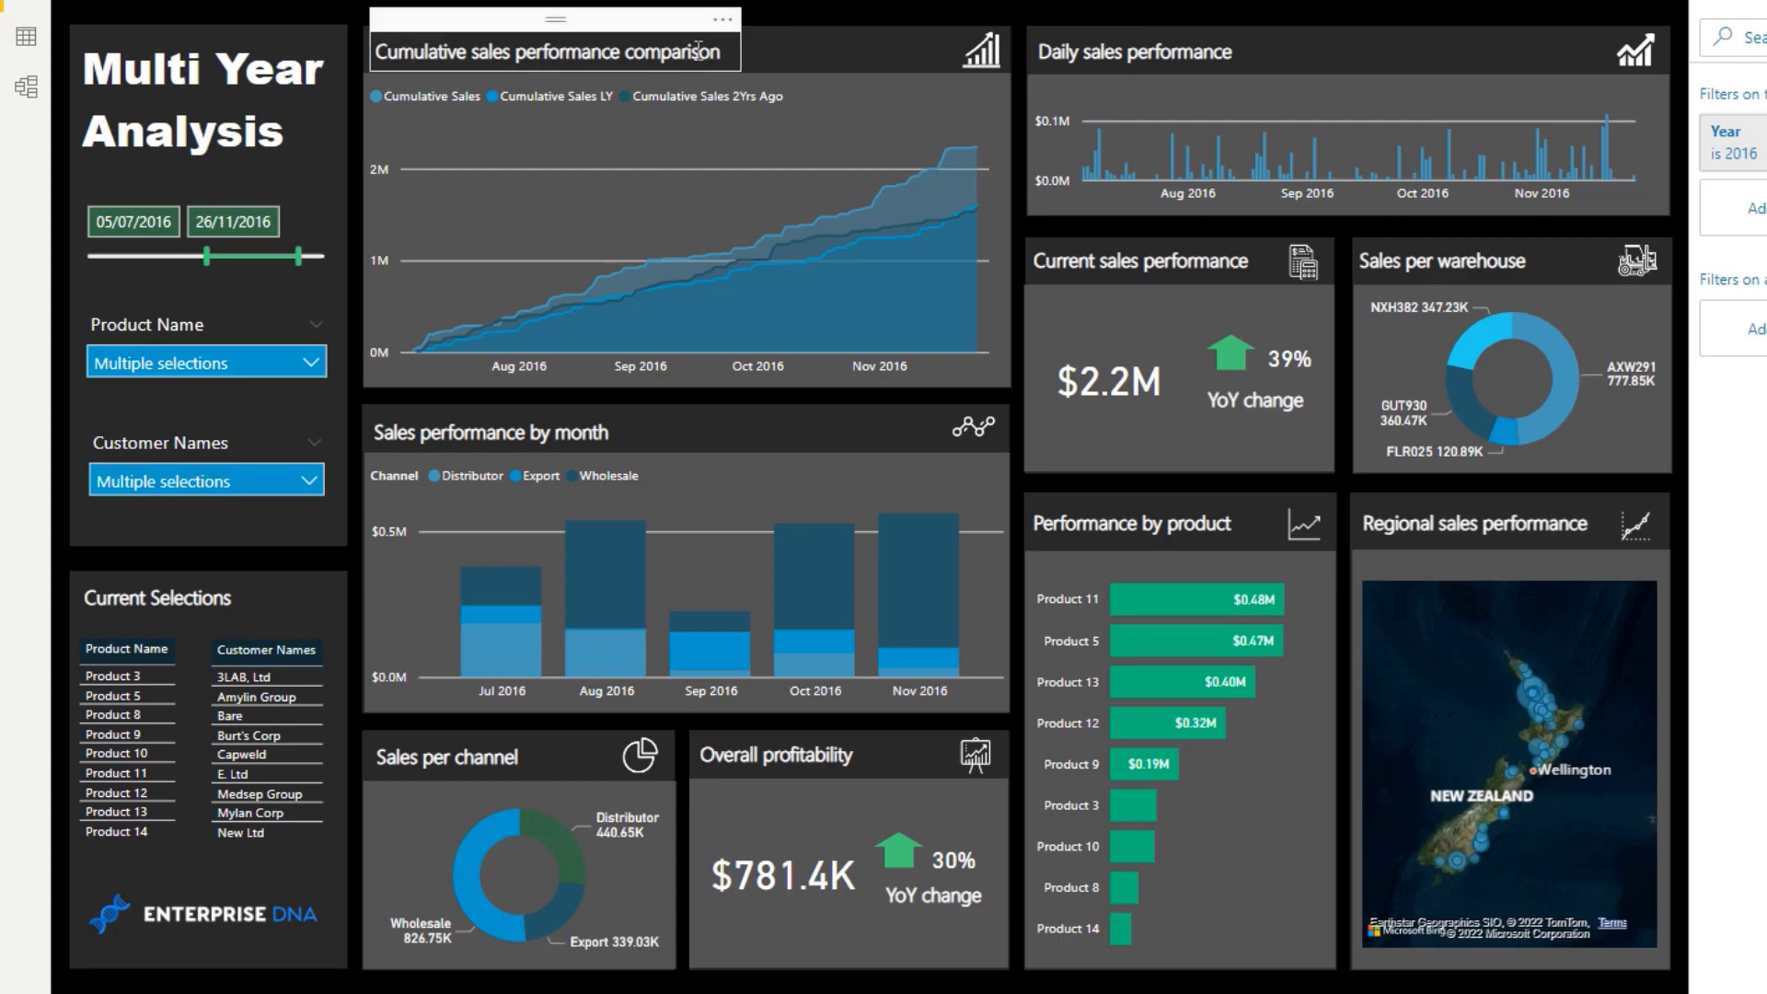
Step: View the cumulative sales comparison chart in focus mode, then return to the report
{"action": "left_click", "coordinate": [784, 77]}
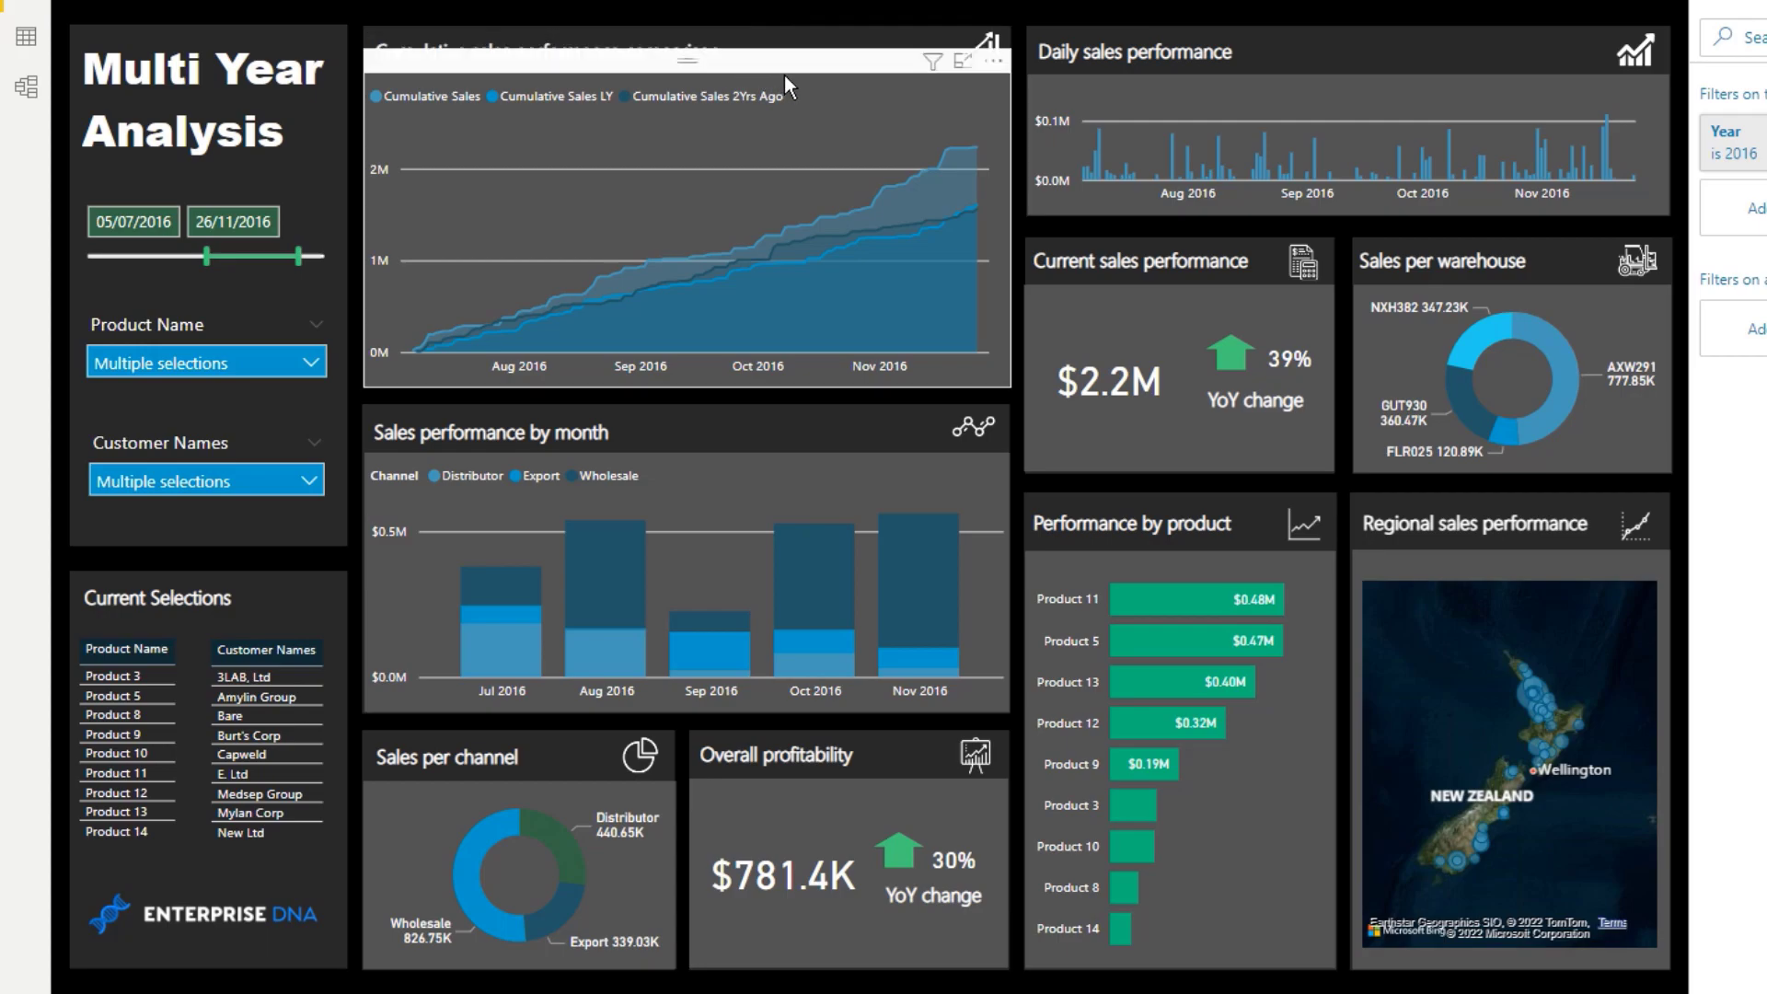
{"action": "left_click", "coordinate": [785, 68]}
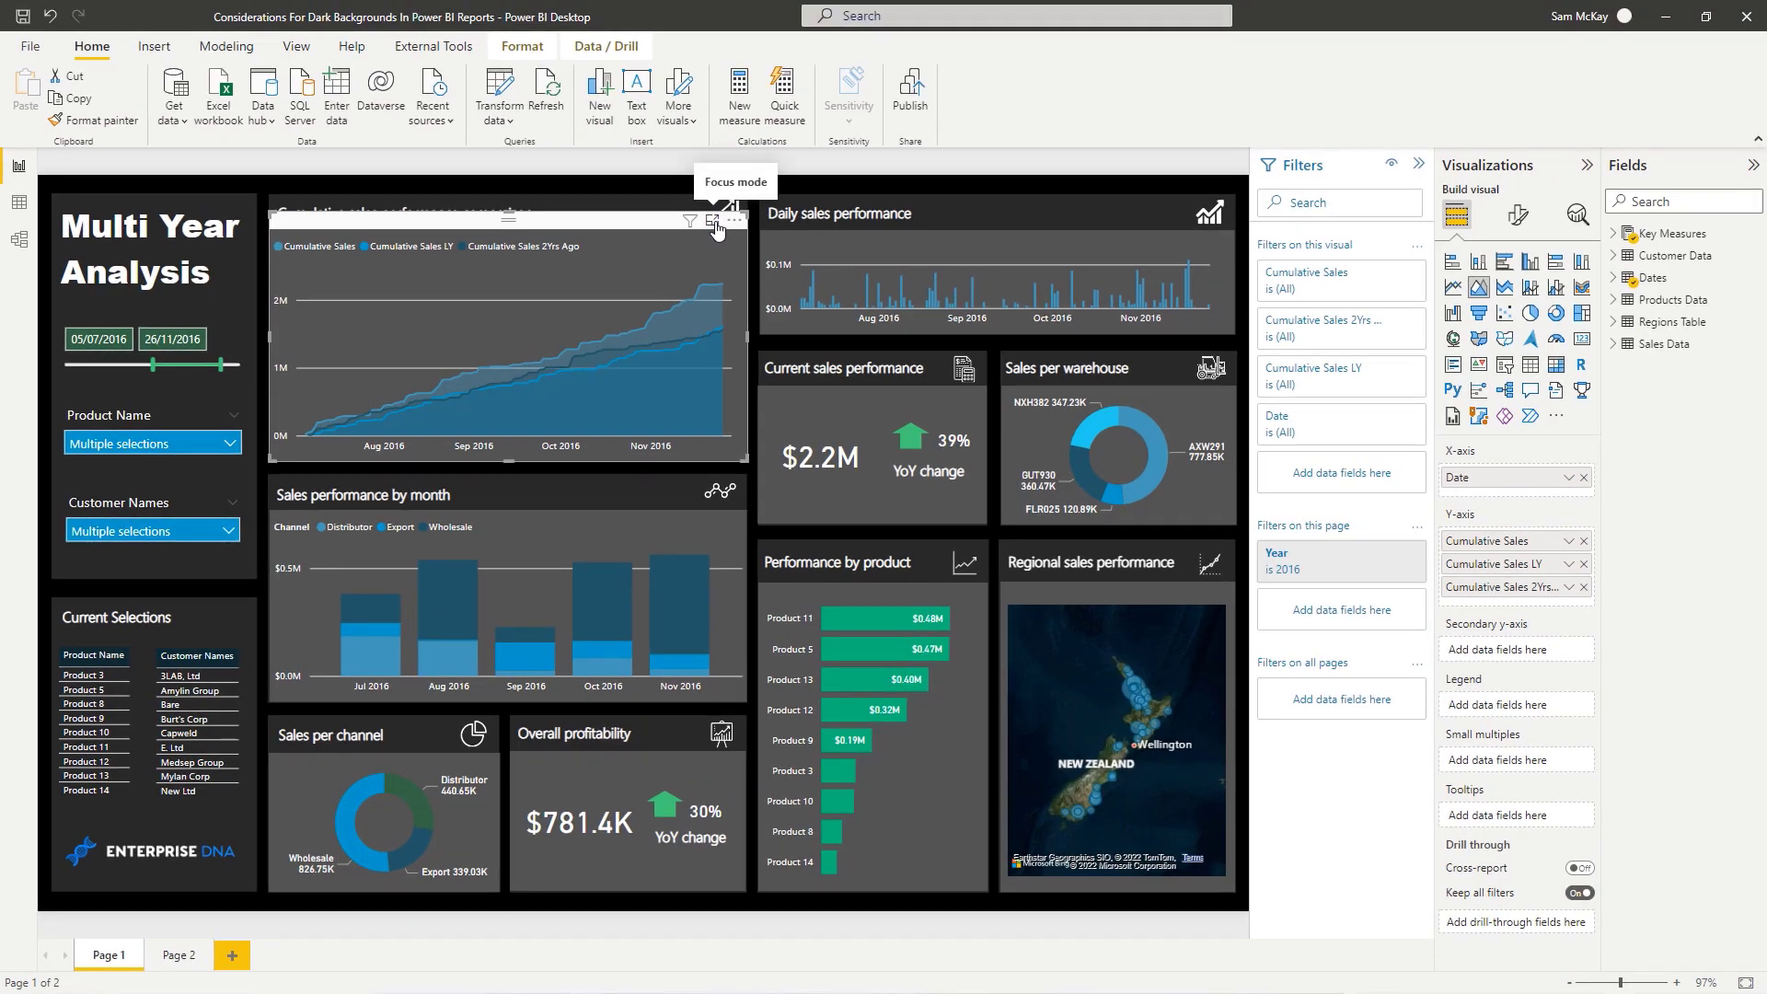
{"action": "left_click", "coordinate": [713, 222]}
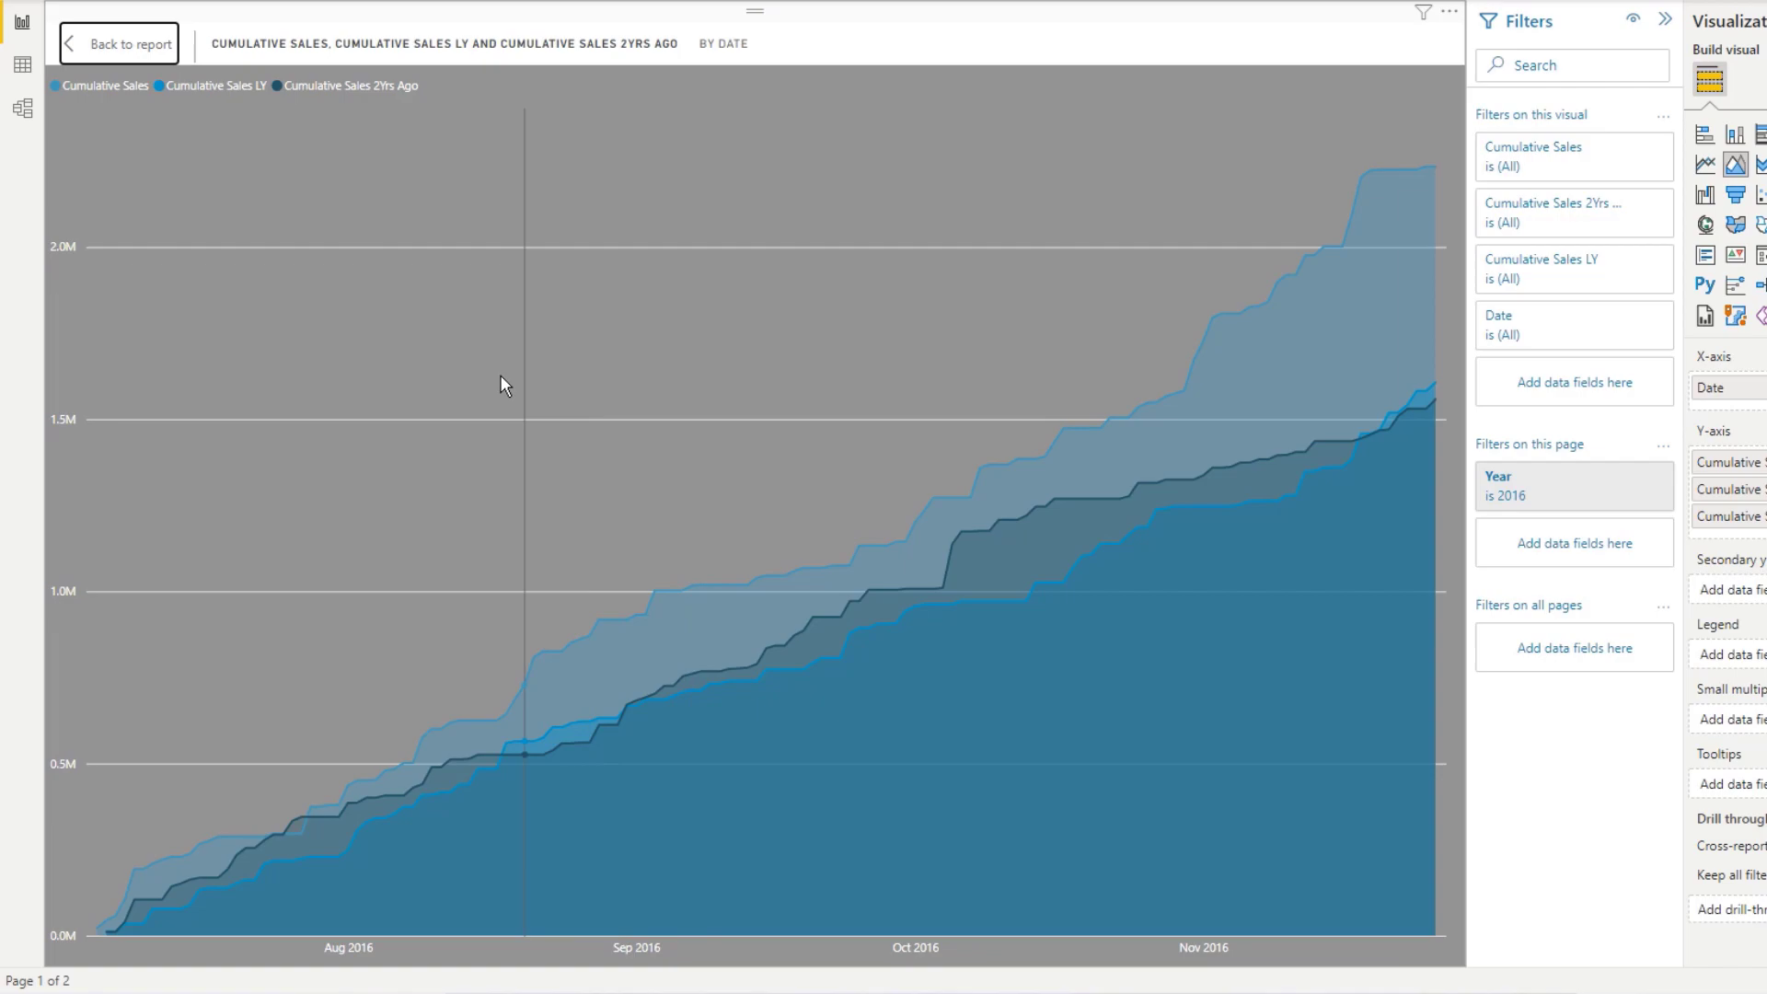
{"action": "mouse_move", "coordinate": [716, 350]}
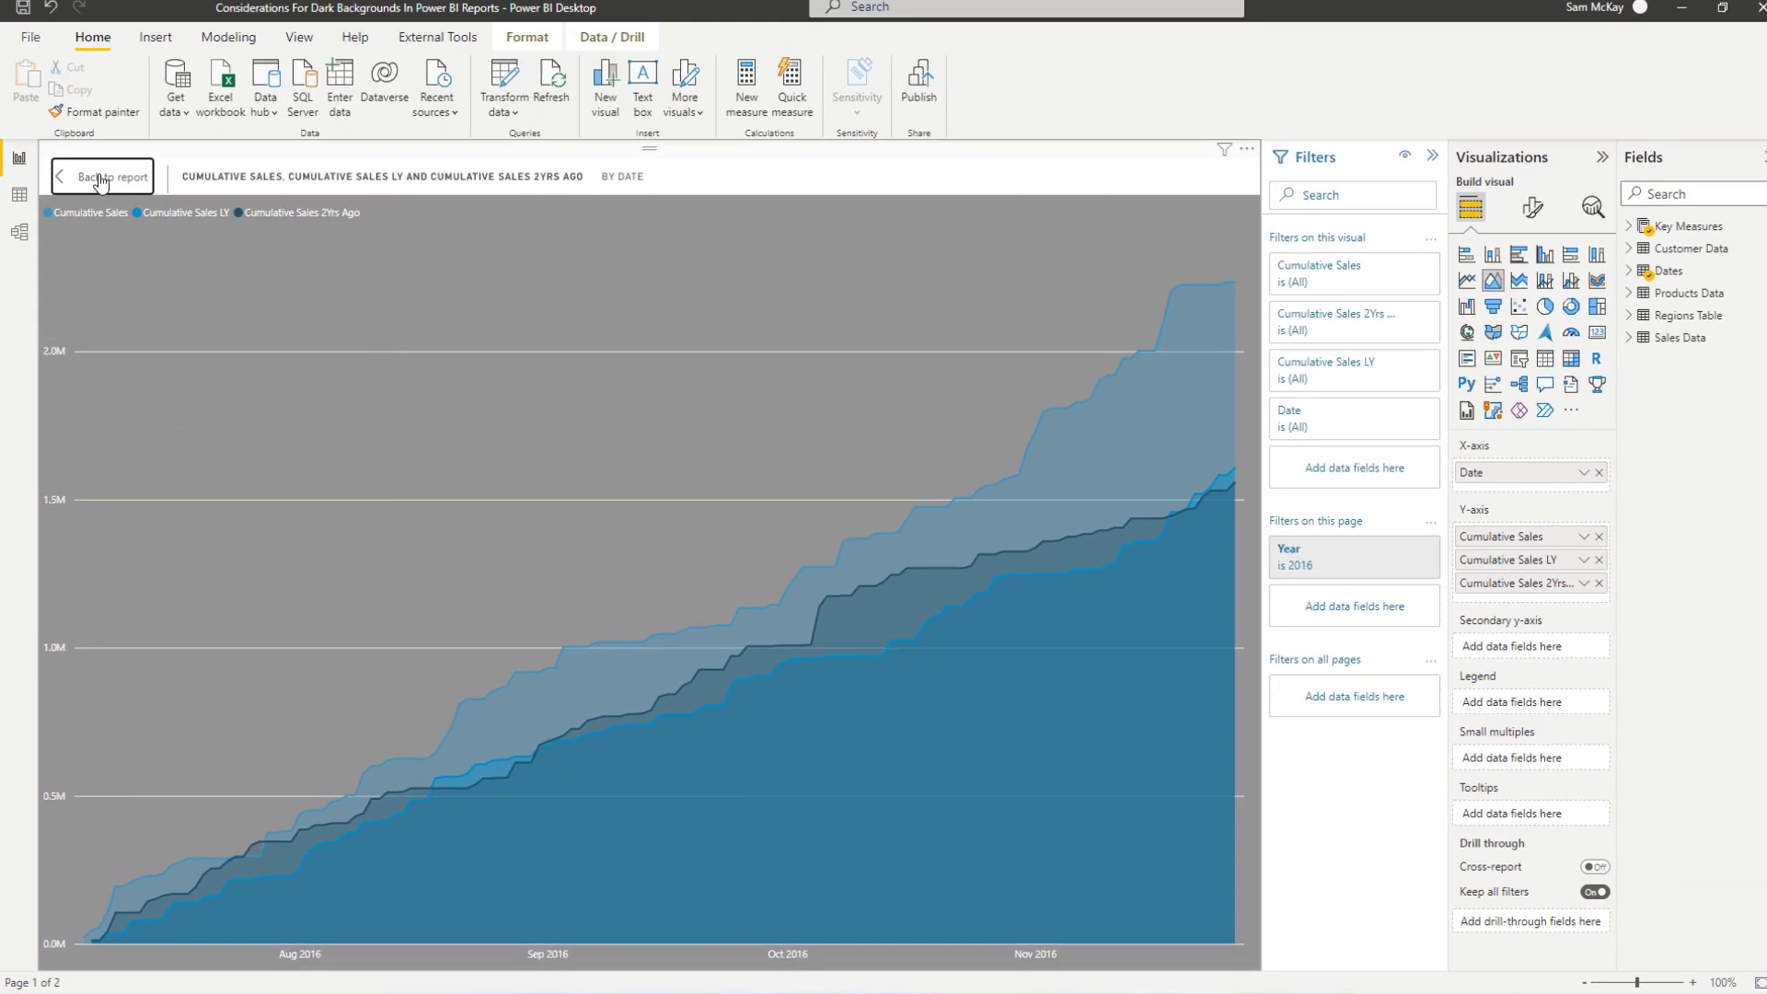
{"action": "left_click", "coordinate": [102, 178]}
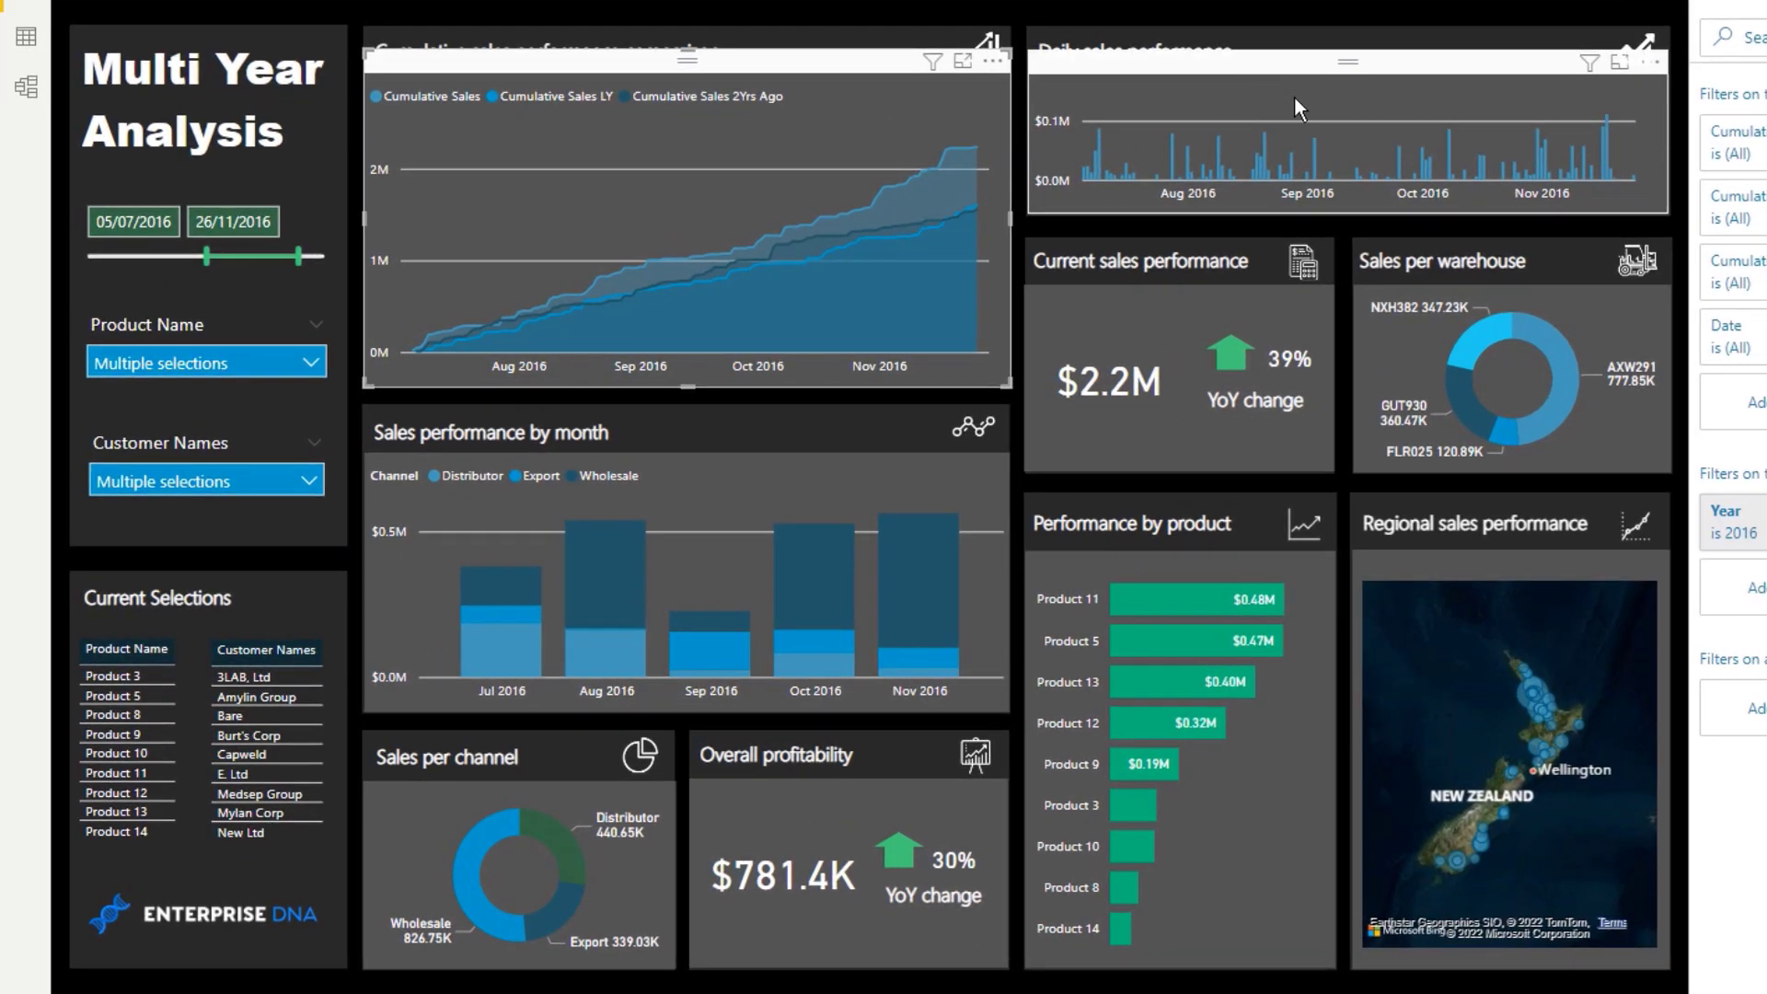
Step: Switch the Daily sales performance visual's Effects background off
{"action": "left_click", "coordinate": [1295, 100]}
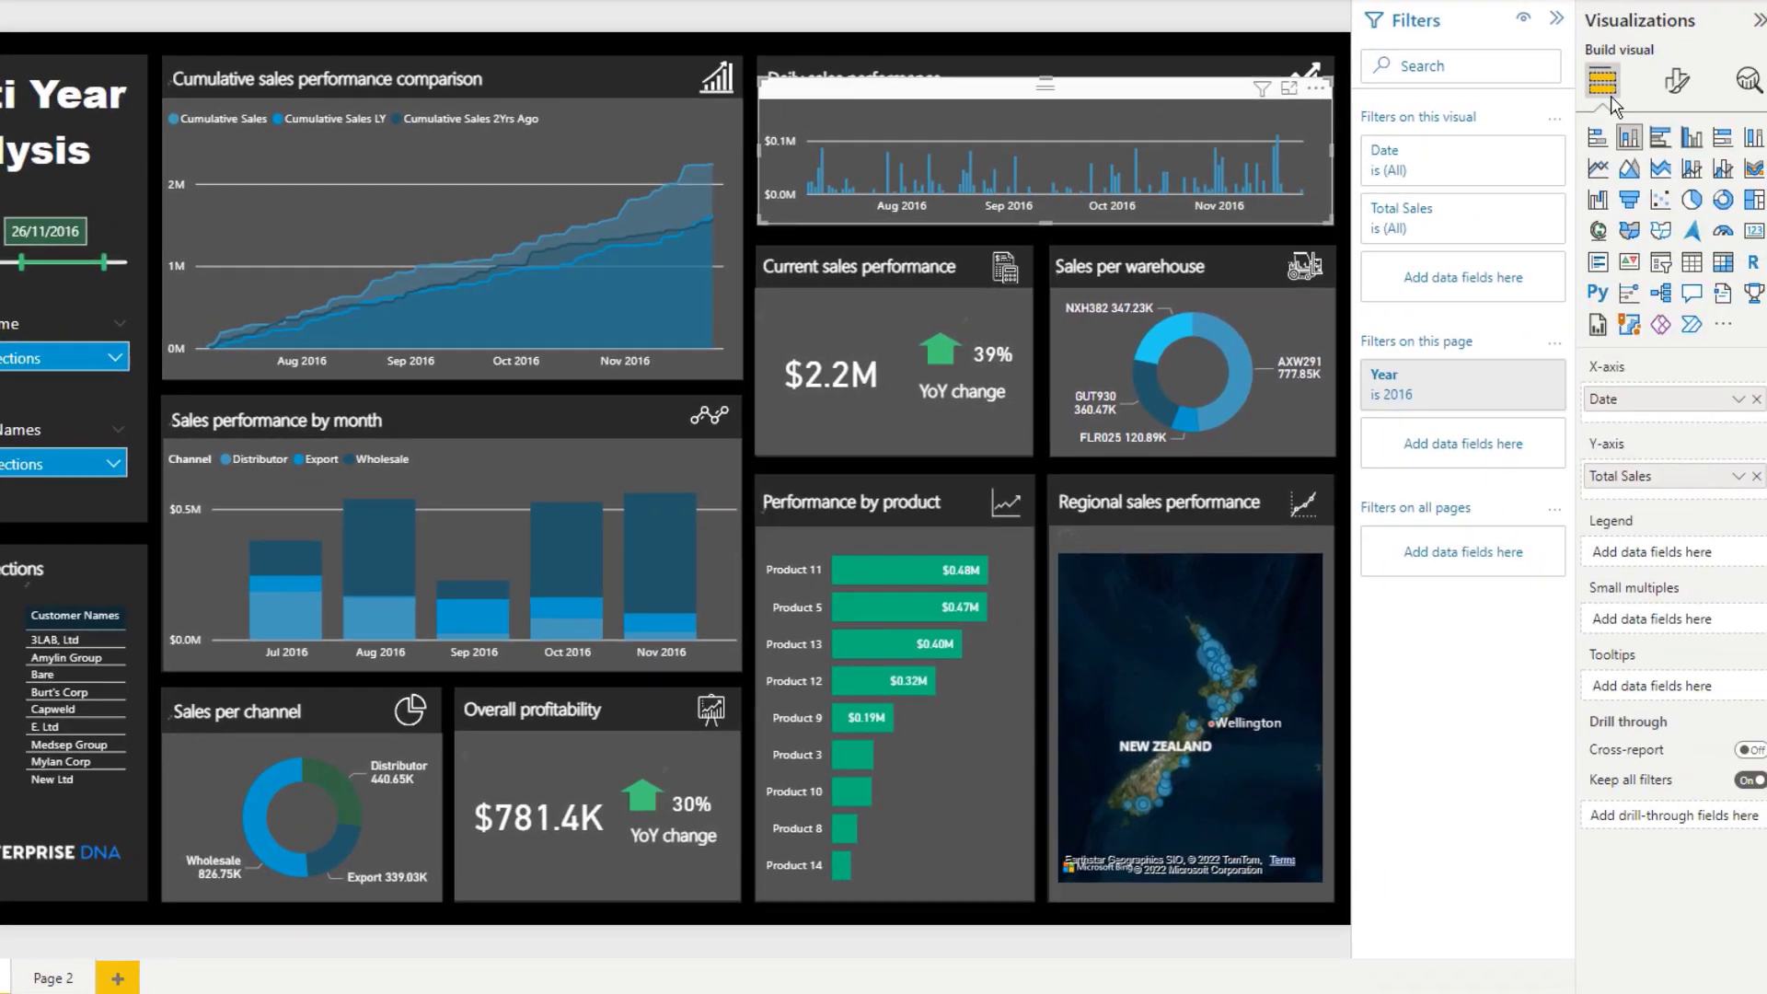
{"action": "left_click", "coordinate": [1677, 90]}
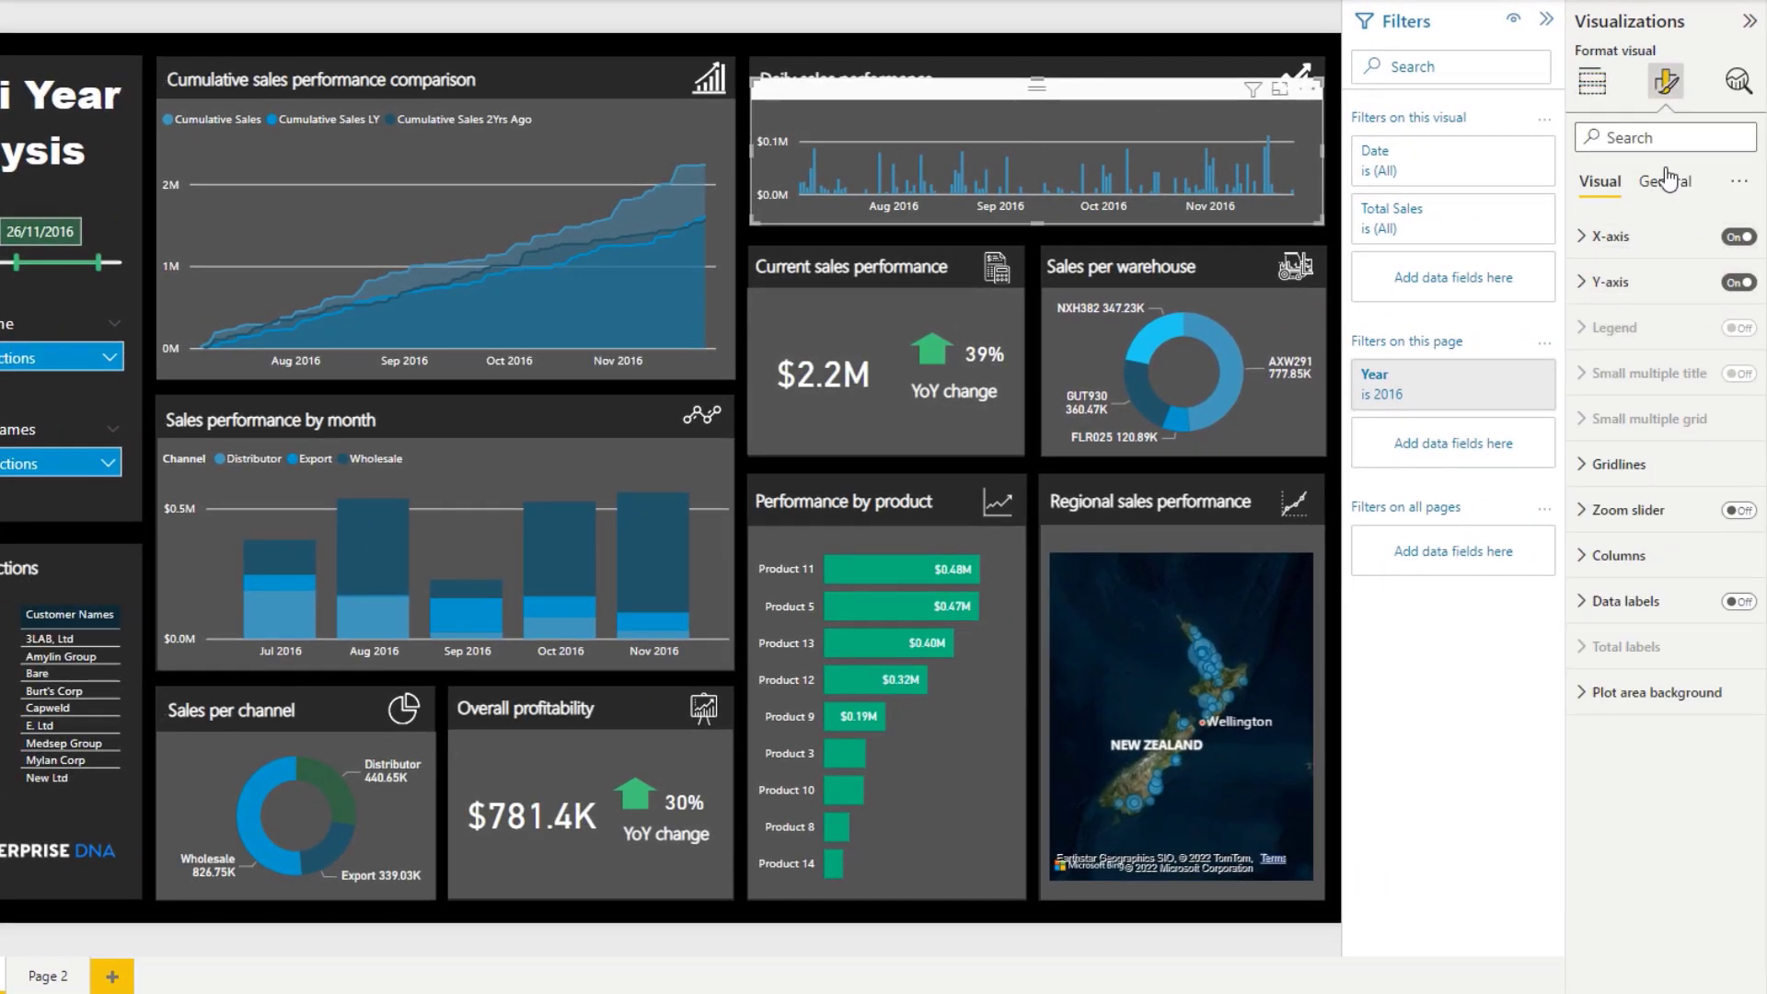
{"action": "left_click", "coordinate": [1668, 180]}
{"action": "left_click", "coordinate": [1582, 239]}
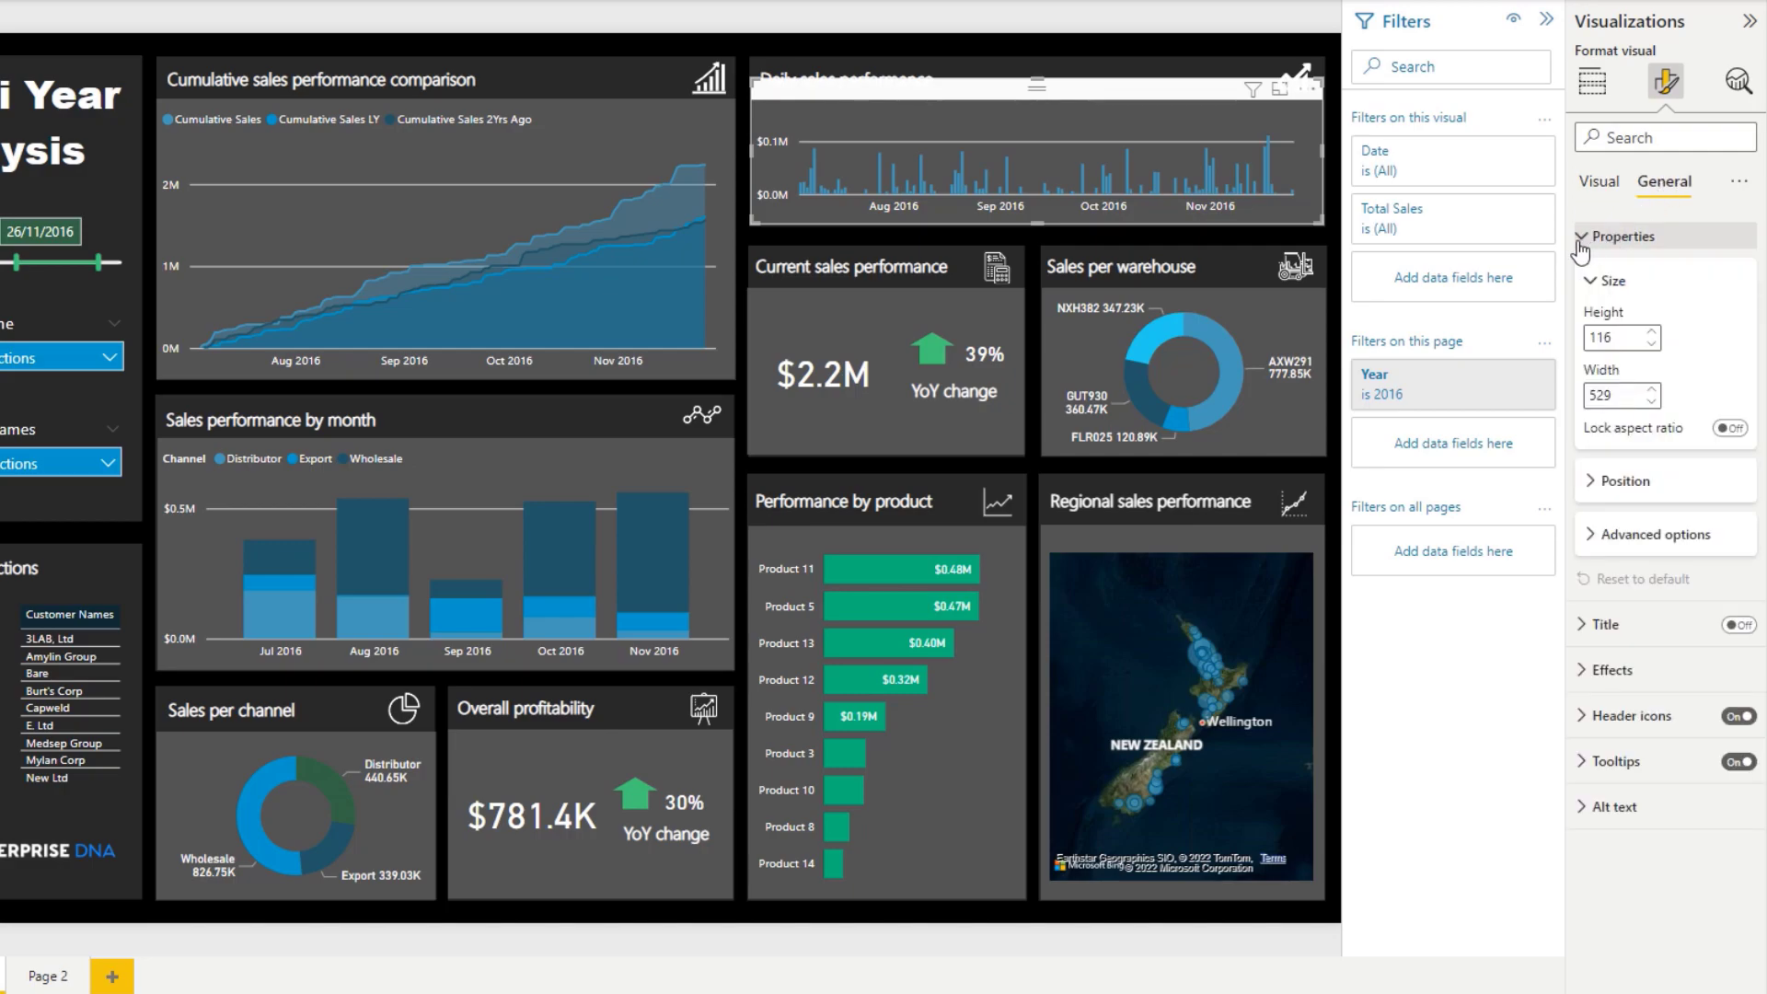
{"action": "left_click", "coordinate": [1598, 670]}
{"action": "scroll", "coordinate": [1597, 682], "scroll_direction": "down", "scroll_amount": 1}
{"action": "scroll", "coordinate": [1596, 677], "scroll_direction": "down", "scroll_amount": 1}
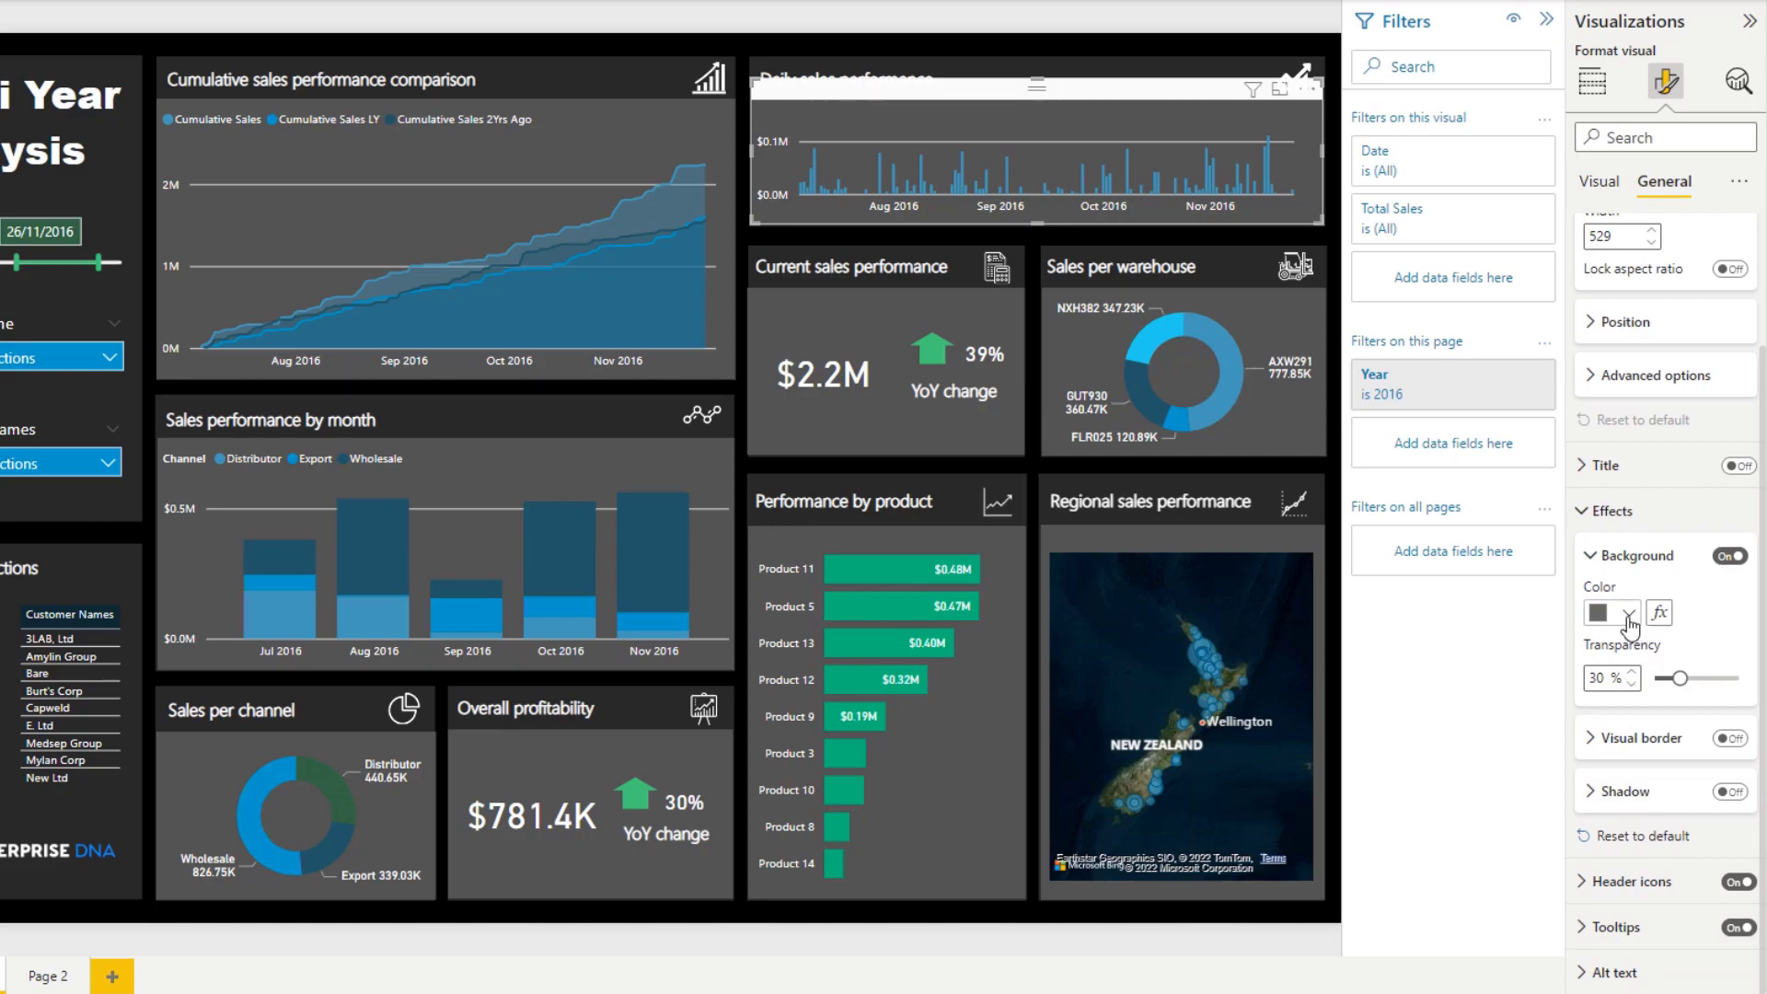
{"action": "left_click", "coordinate": [1729, 559]}
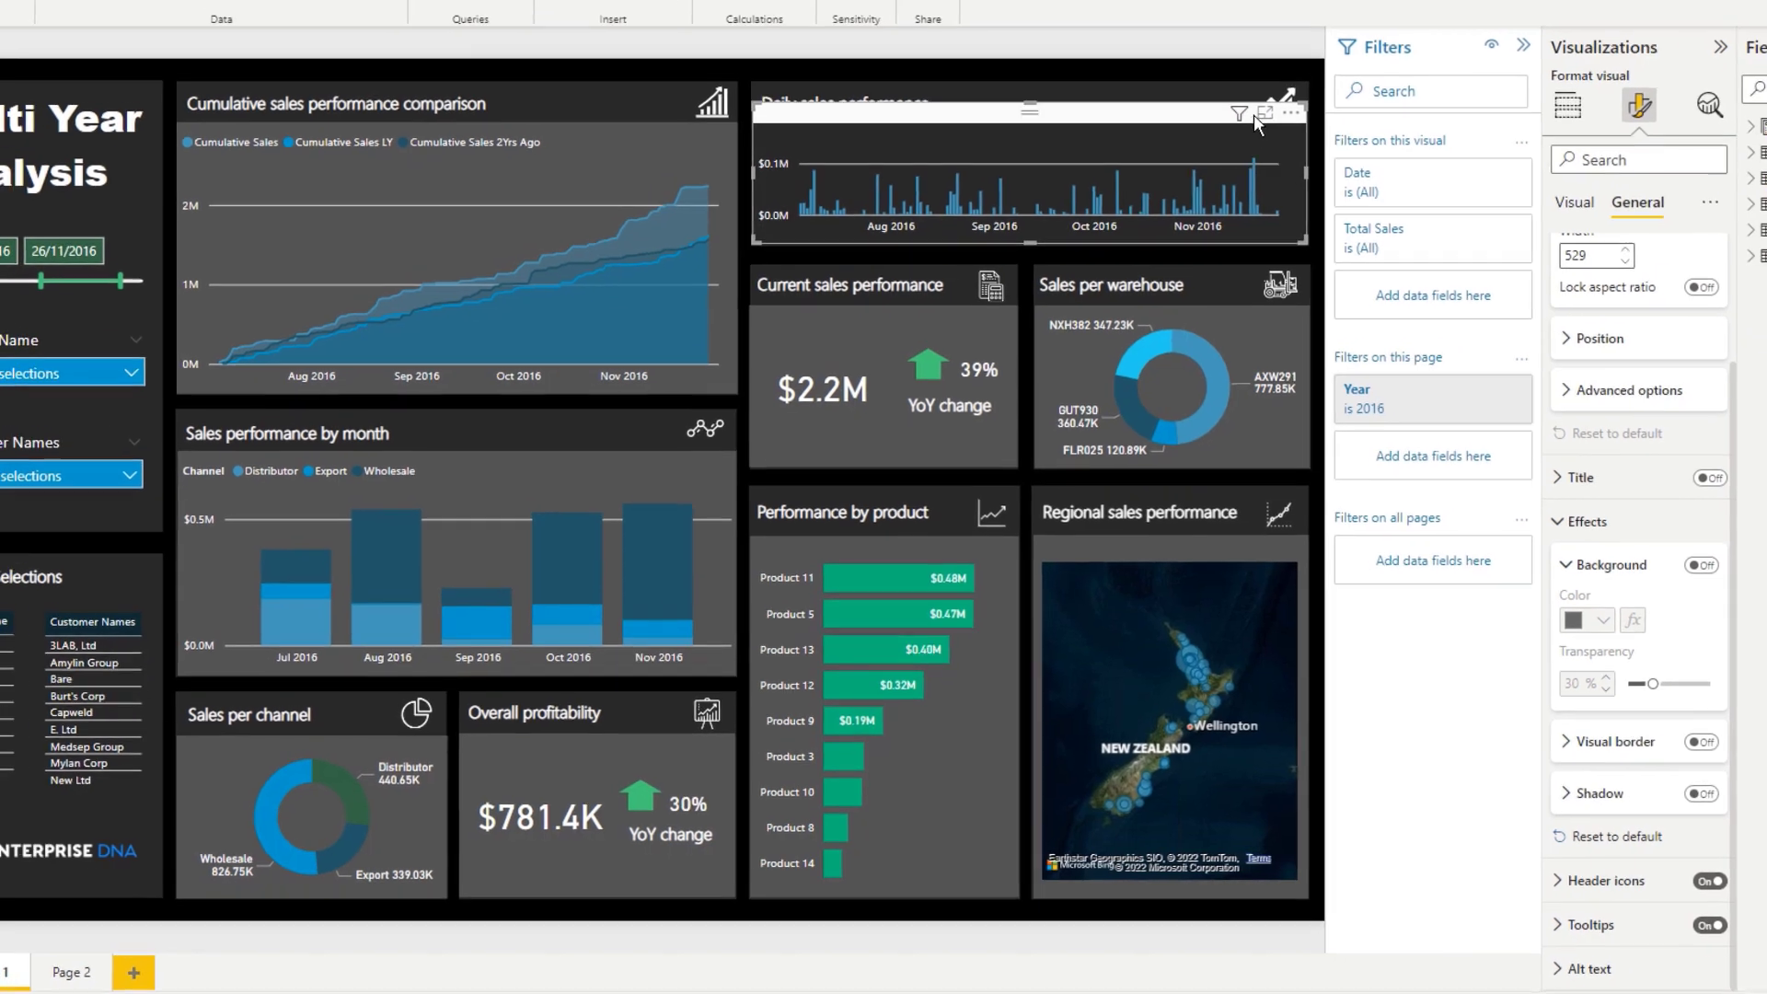
{"action": "mouse_move", "coordinate": [1275, 92]}
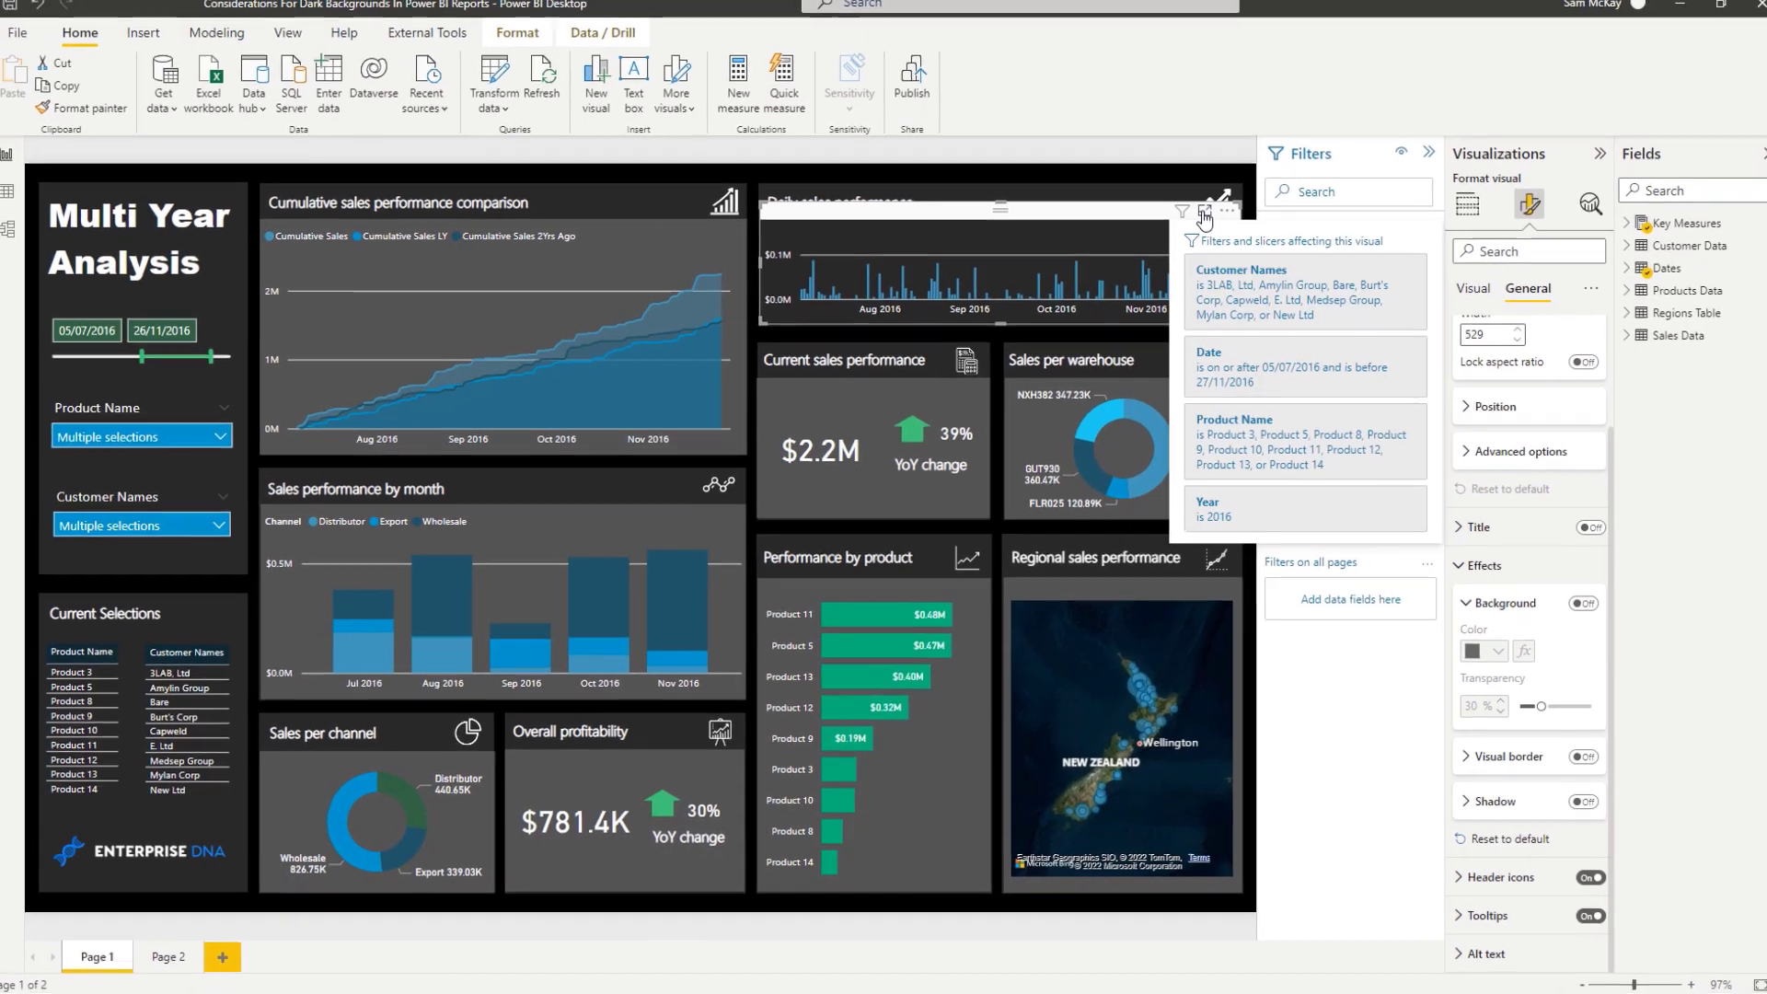
{"action": "left_click", "coordinate": [1204, 218]}
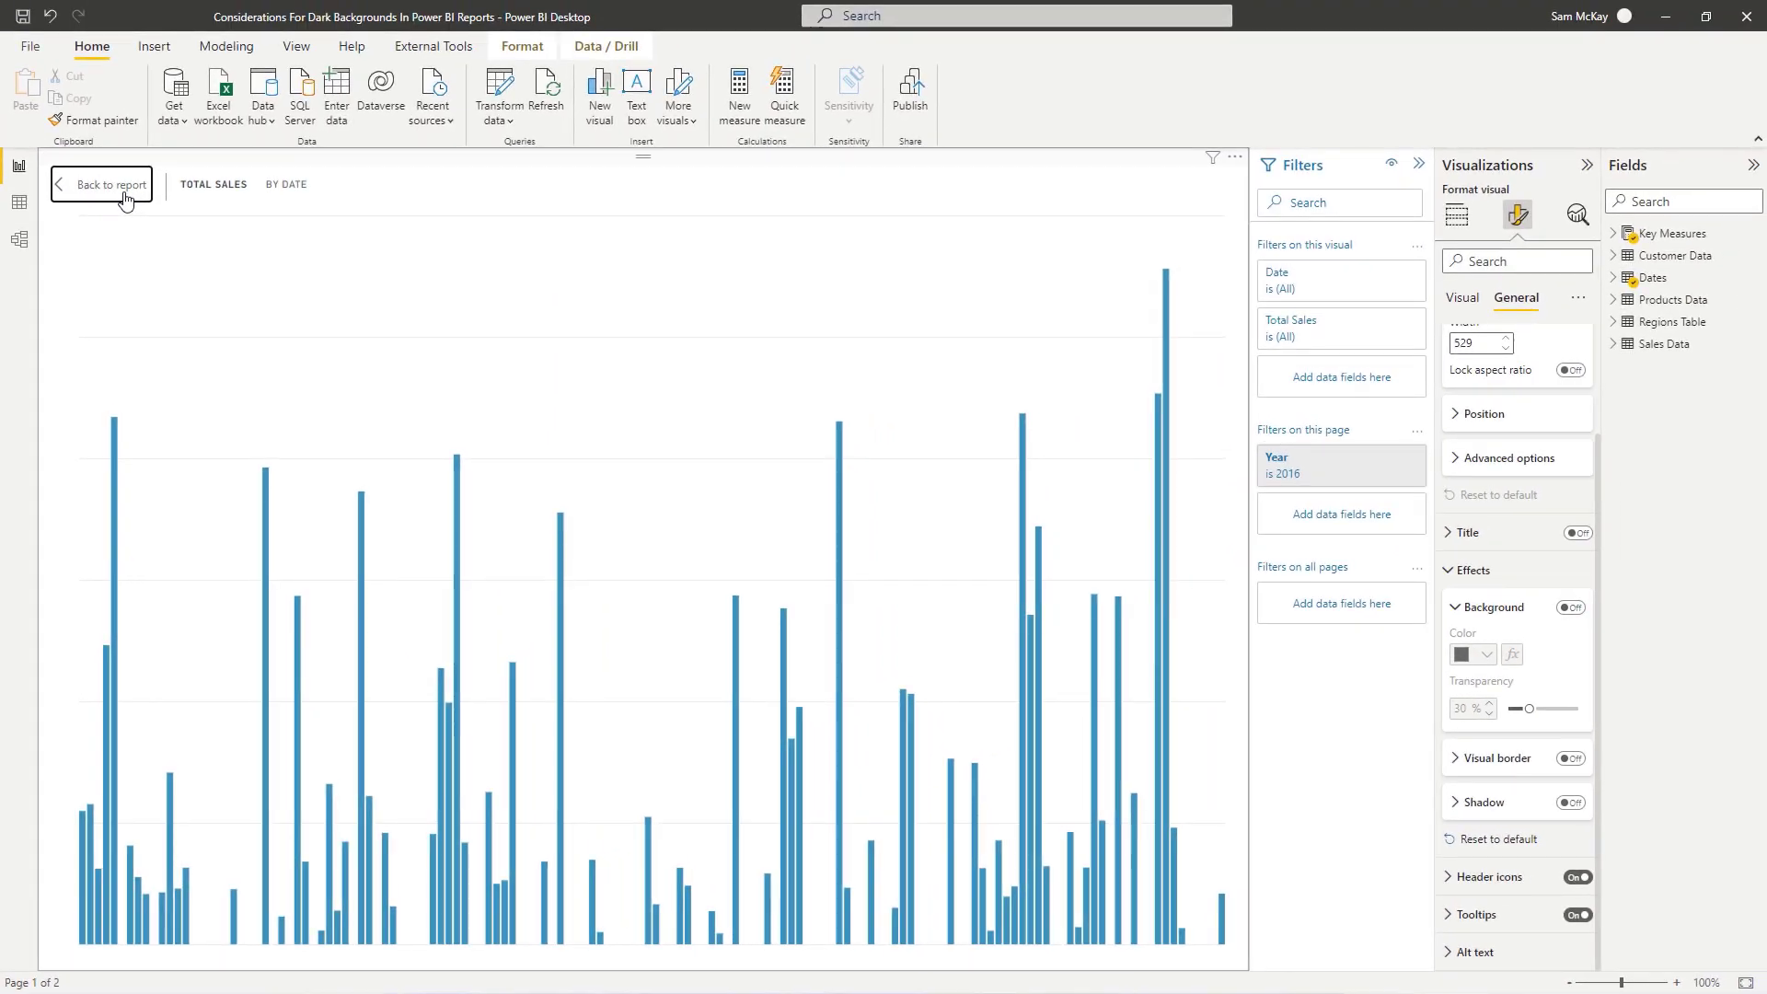
{"action": "left_click", "coordinate": [145, 62]}
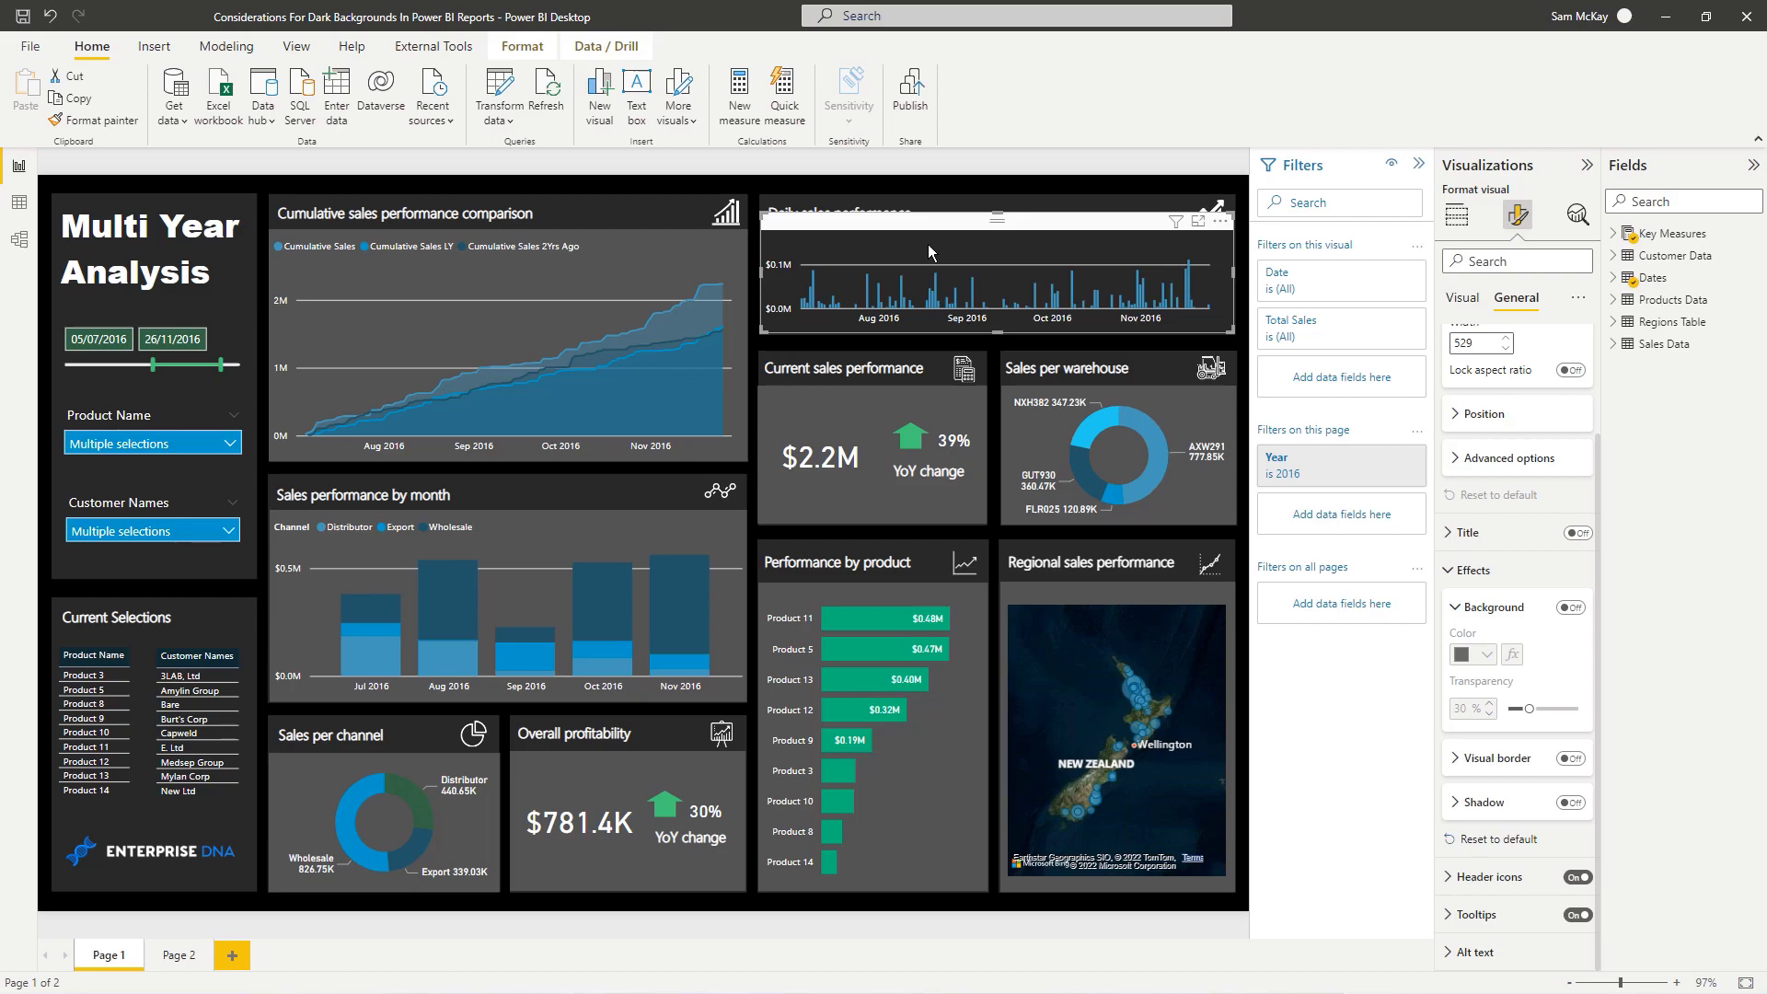
Step: Switch off the background effect of the Sales per warehouse donut chart
{"action": "left_click", "coordinate": [1155, 395]}
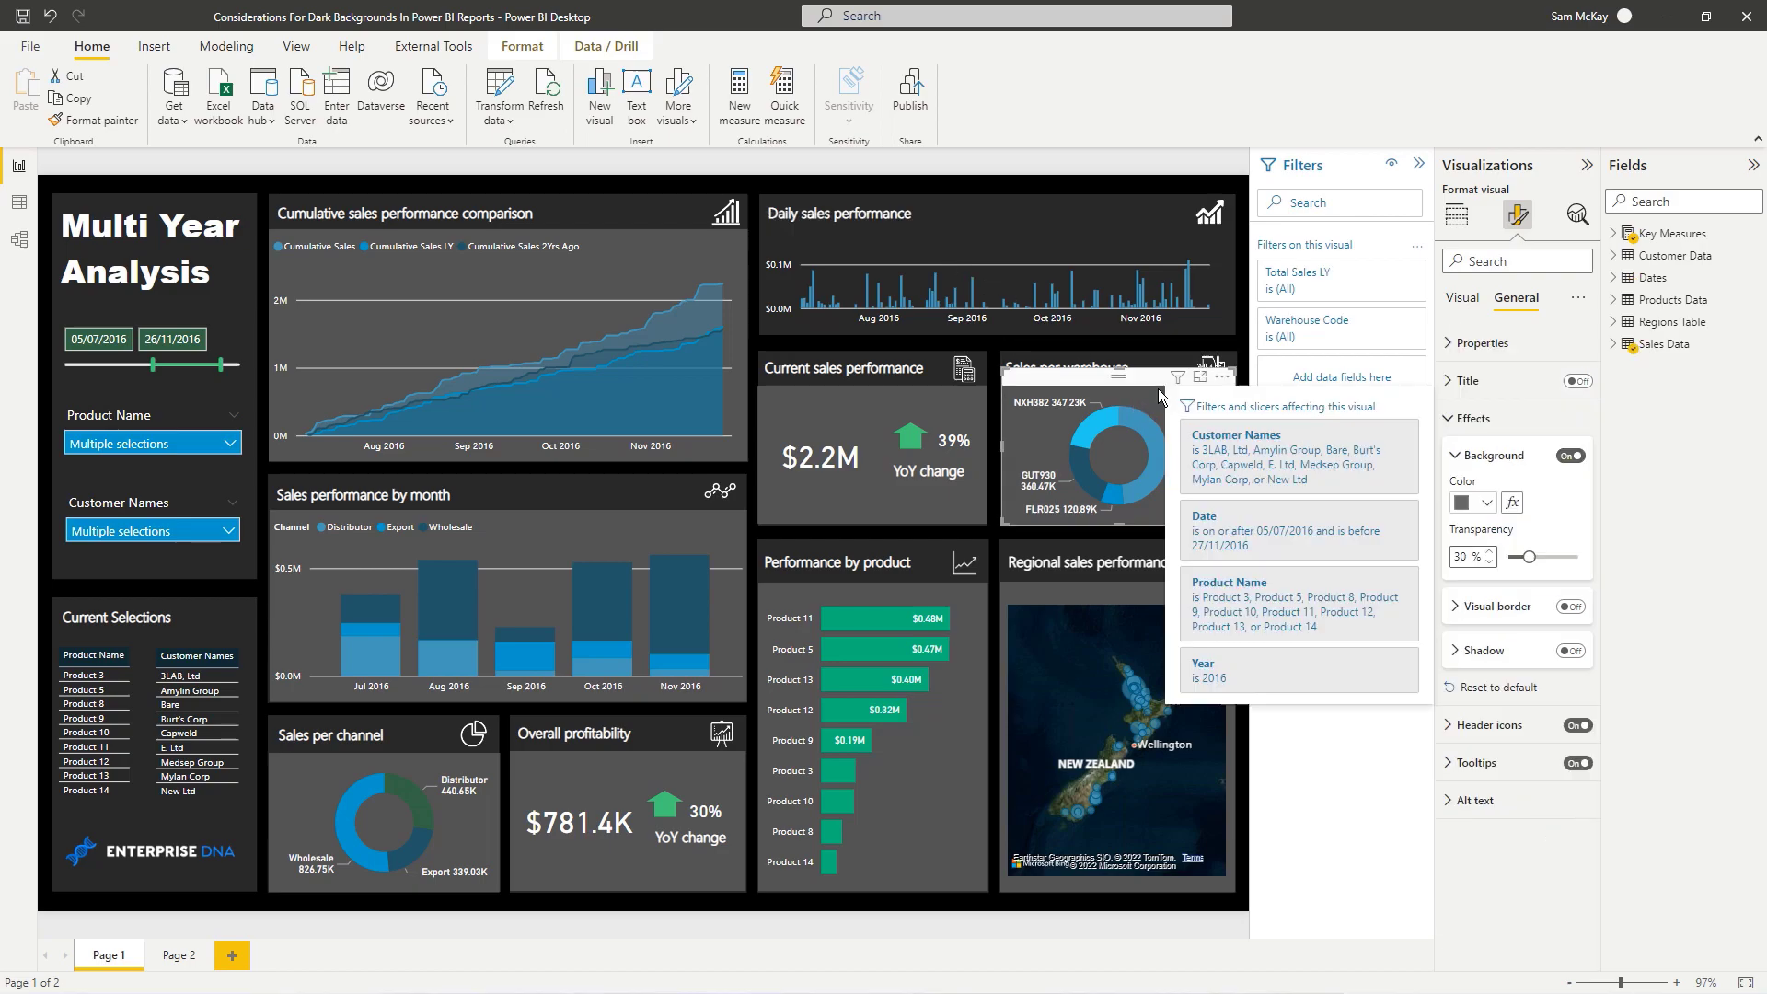
{"action": "left_click", "coordinate": [1570, 456]}
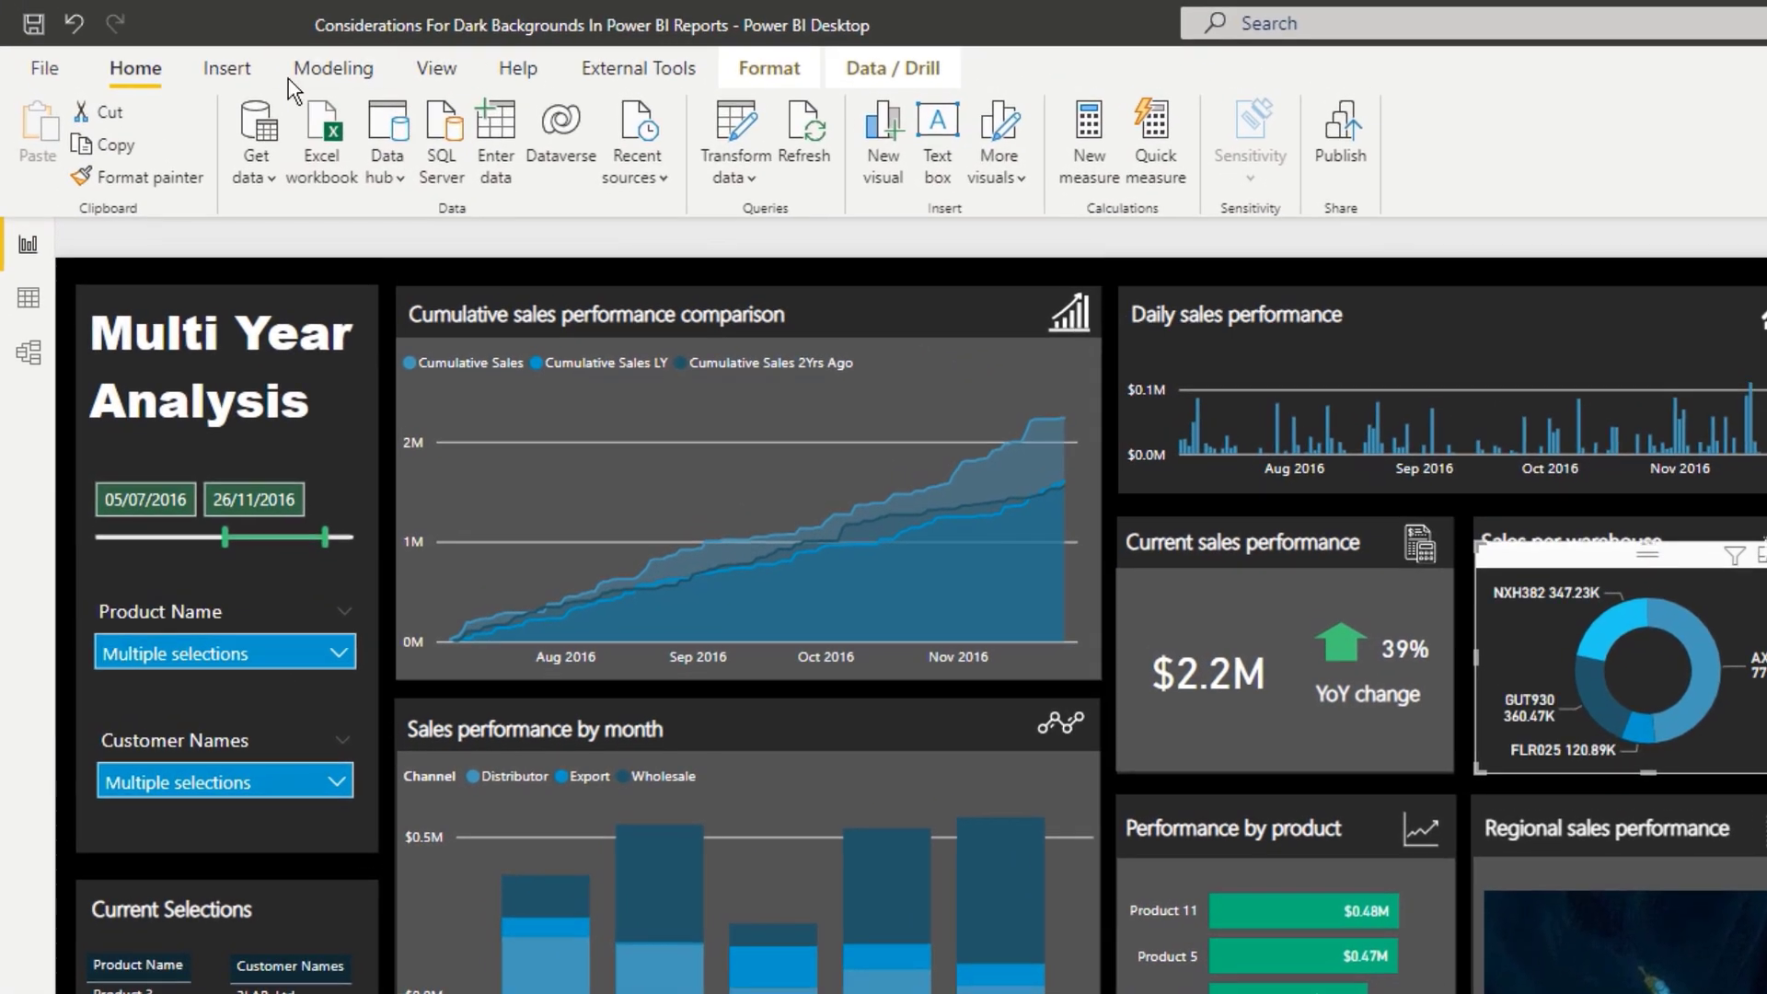
{"action": "left_click", "coordinate": [226, 68]}
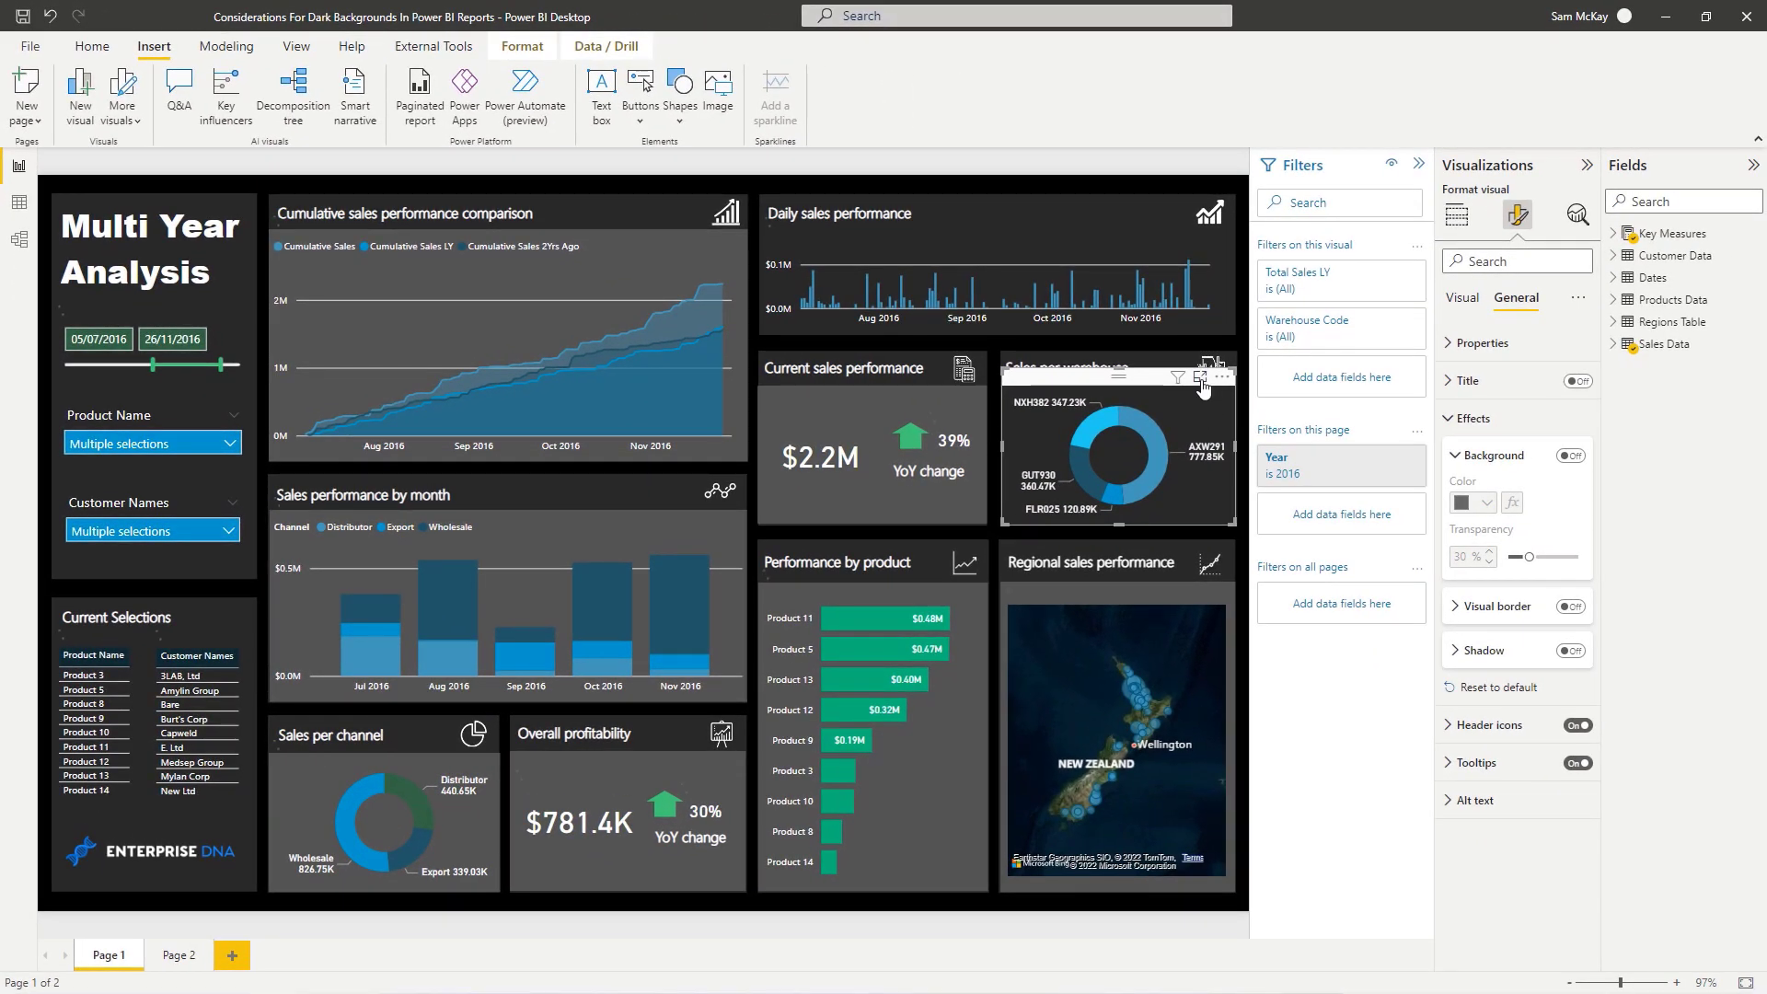
{"action": "left_click", "coordinate": [1199, 379]}
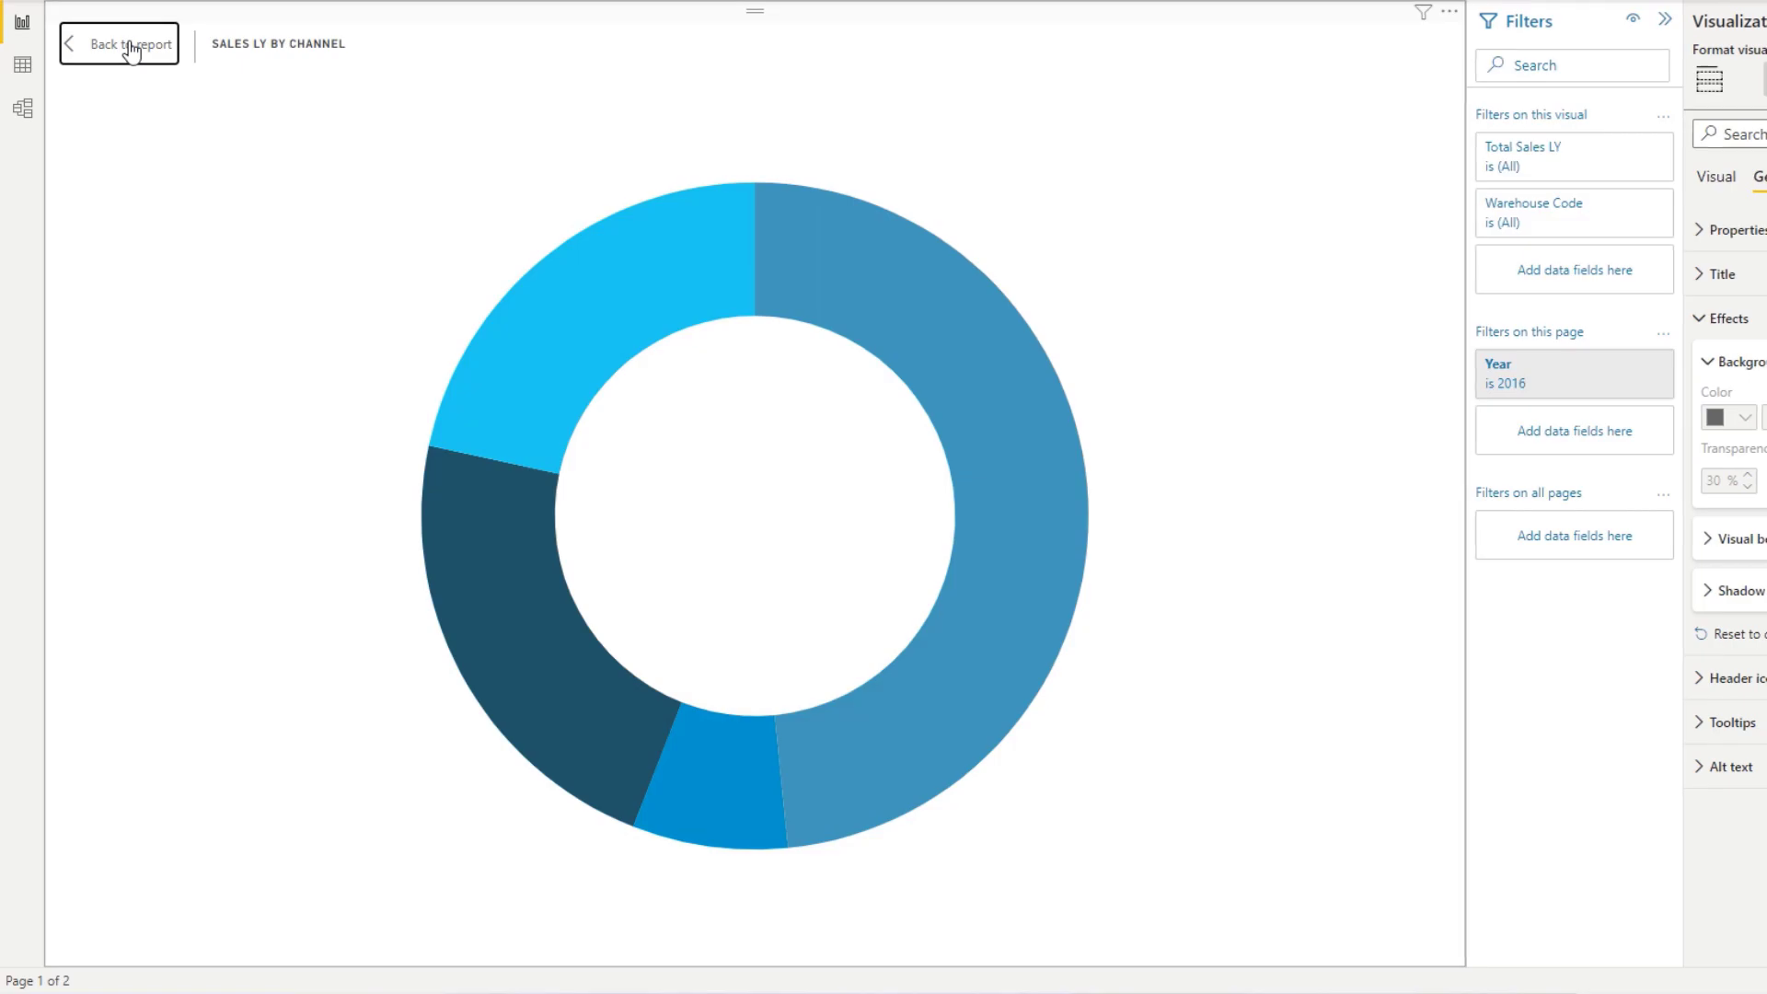
{"action": "left_click", "coordinate": [131, 48]}
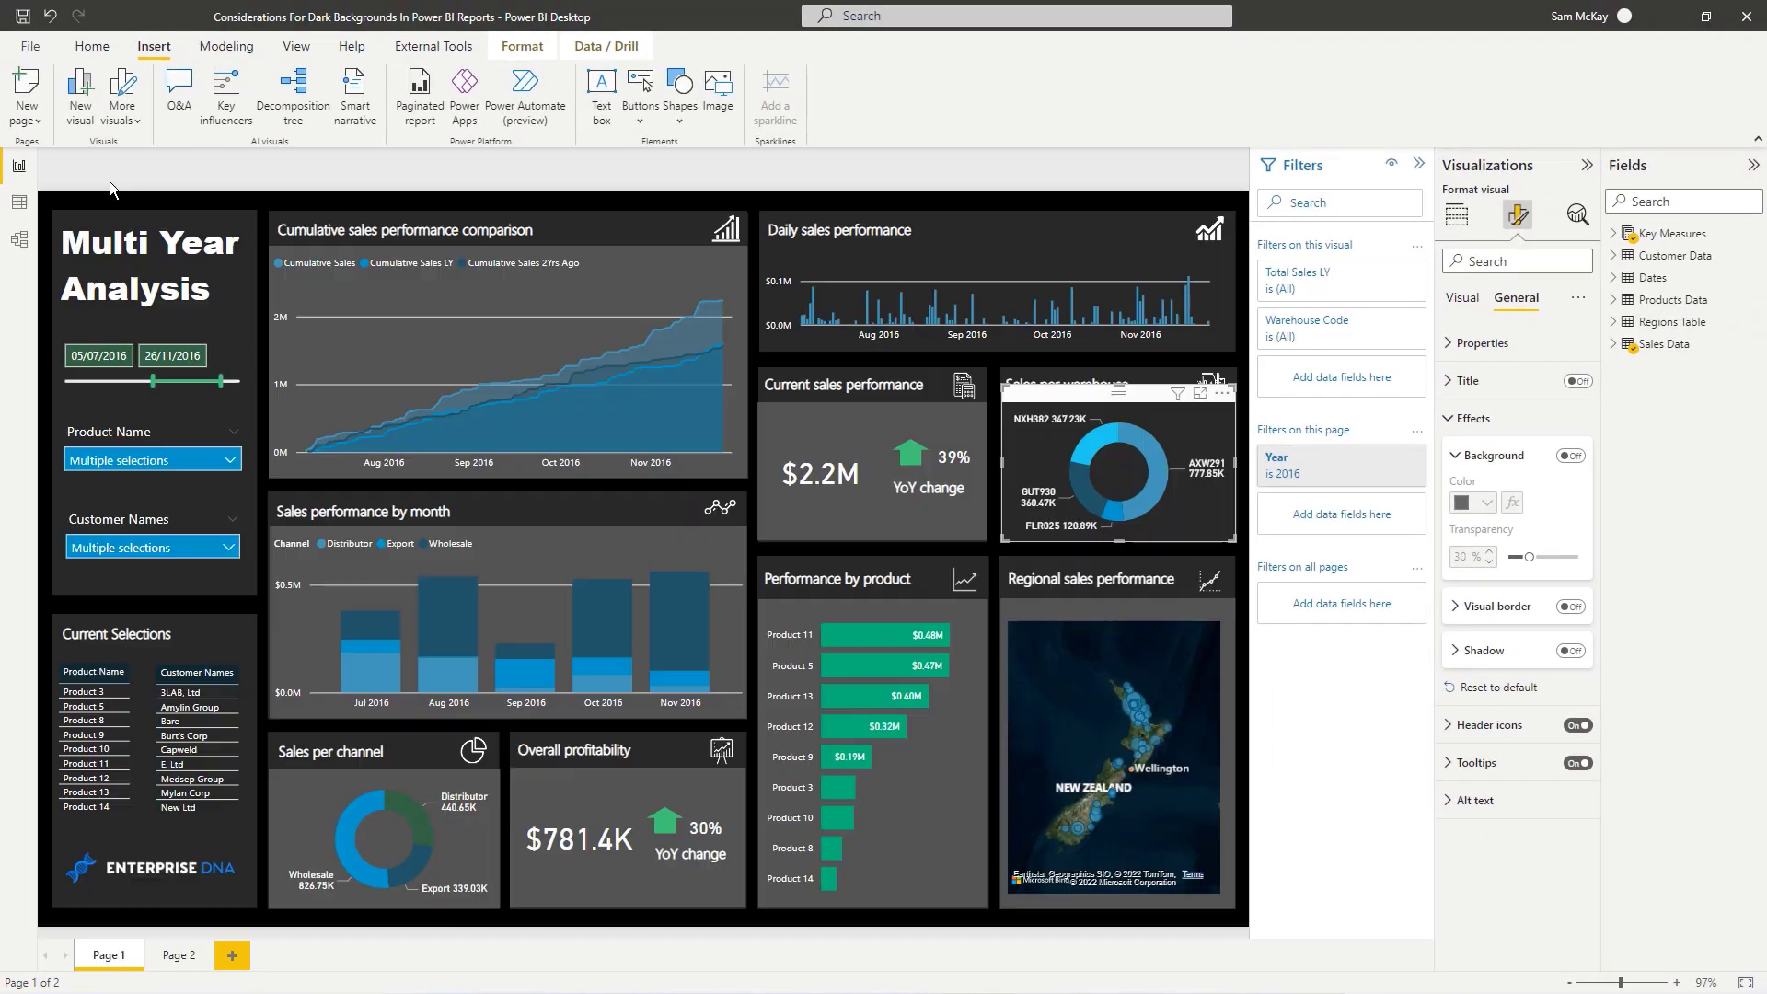
{"action": "scroll", "coordinate": [108, 180], "scroll_direction": "down", "scroll_amount": 1}
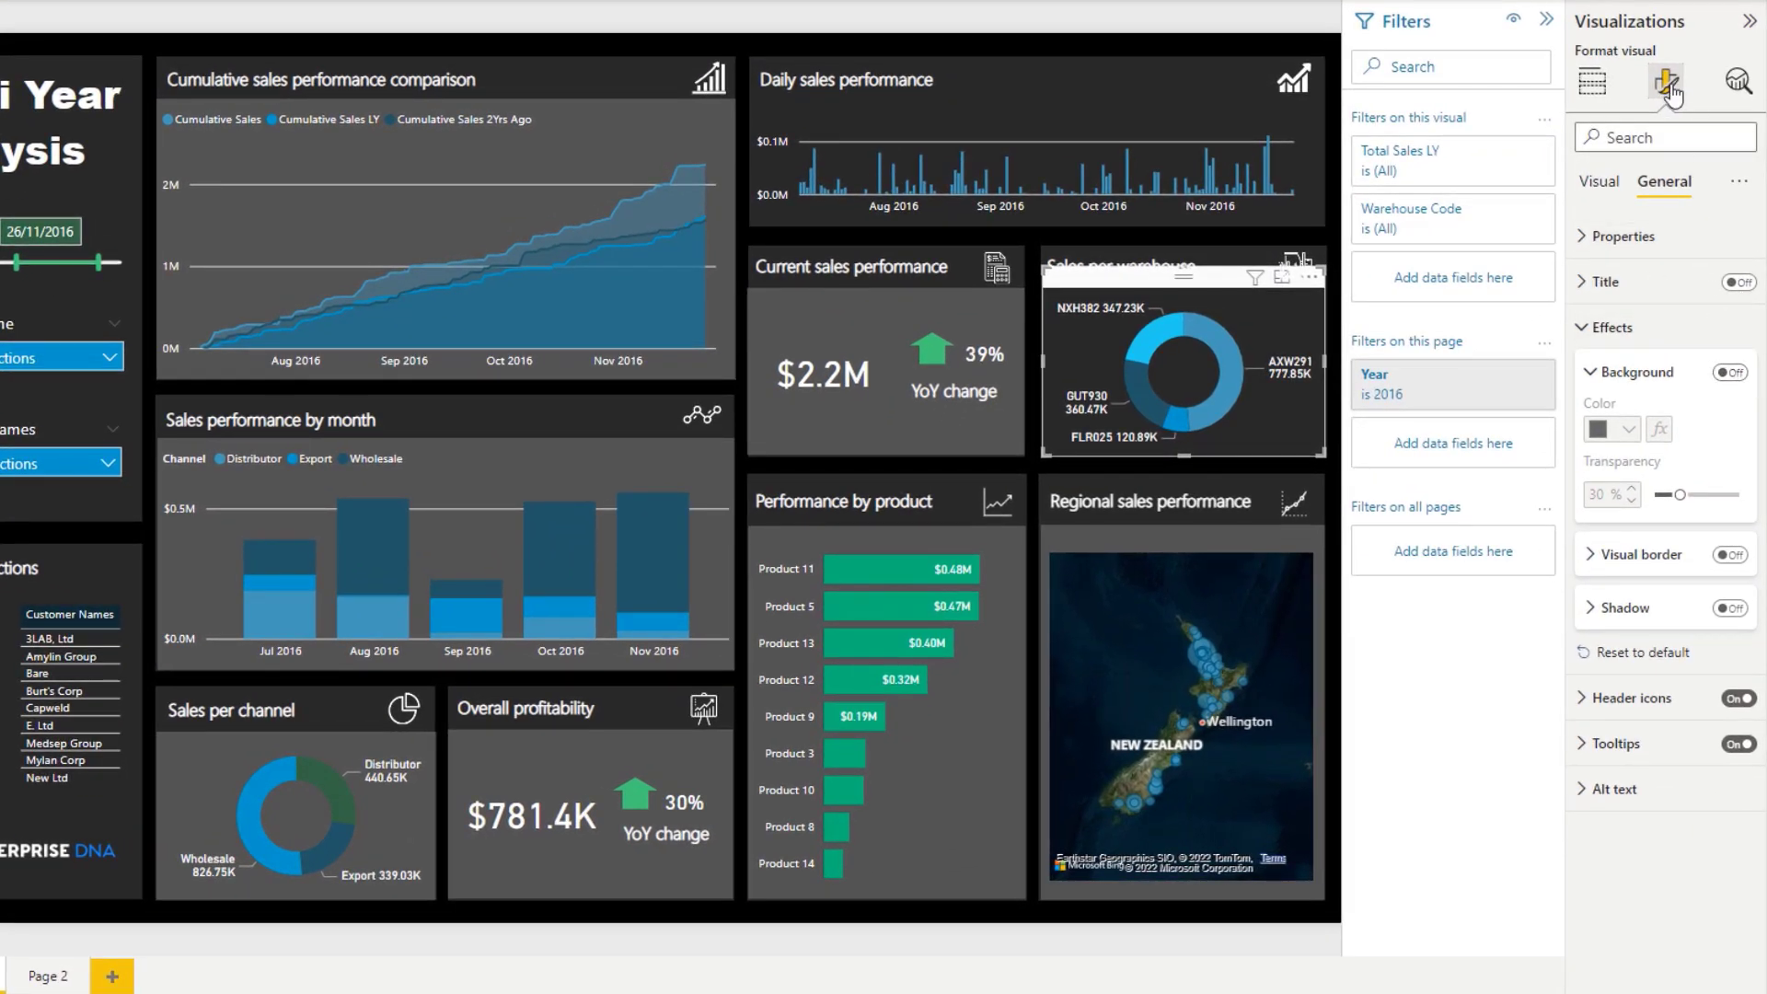
Step: Re-enable the donut's background with colour 'White, 50% darker' at 30% transparency
{"action": "left_click", "coordinate": [1667, 85]}
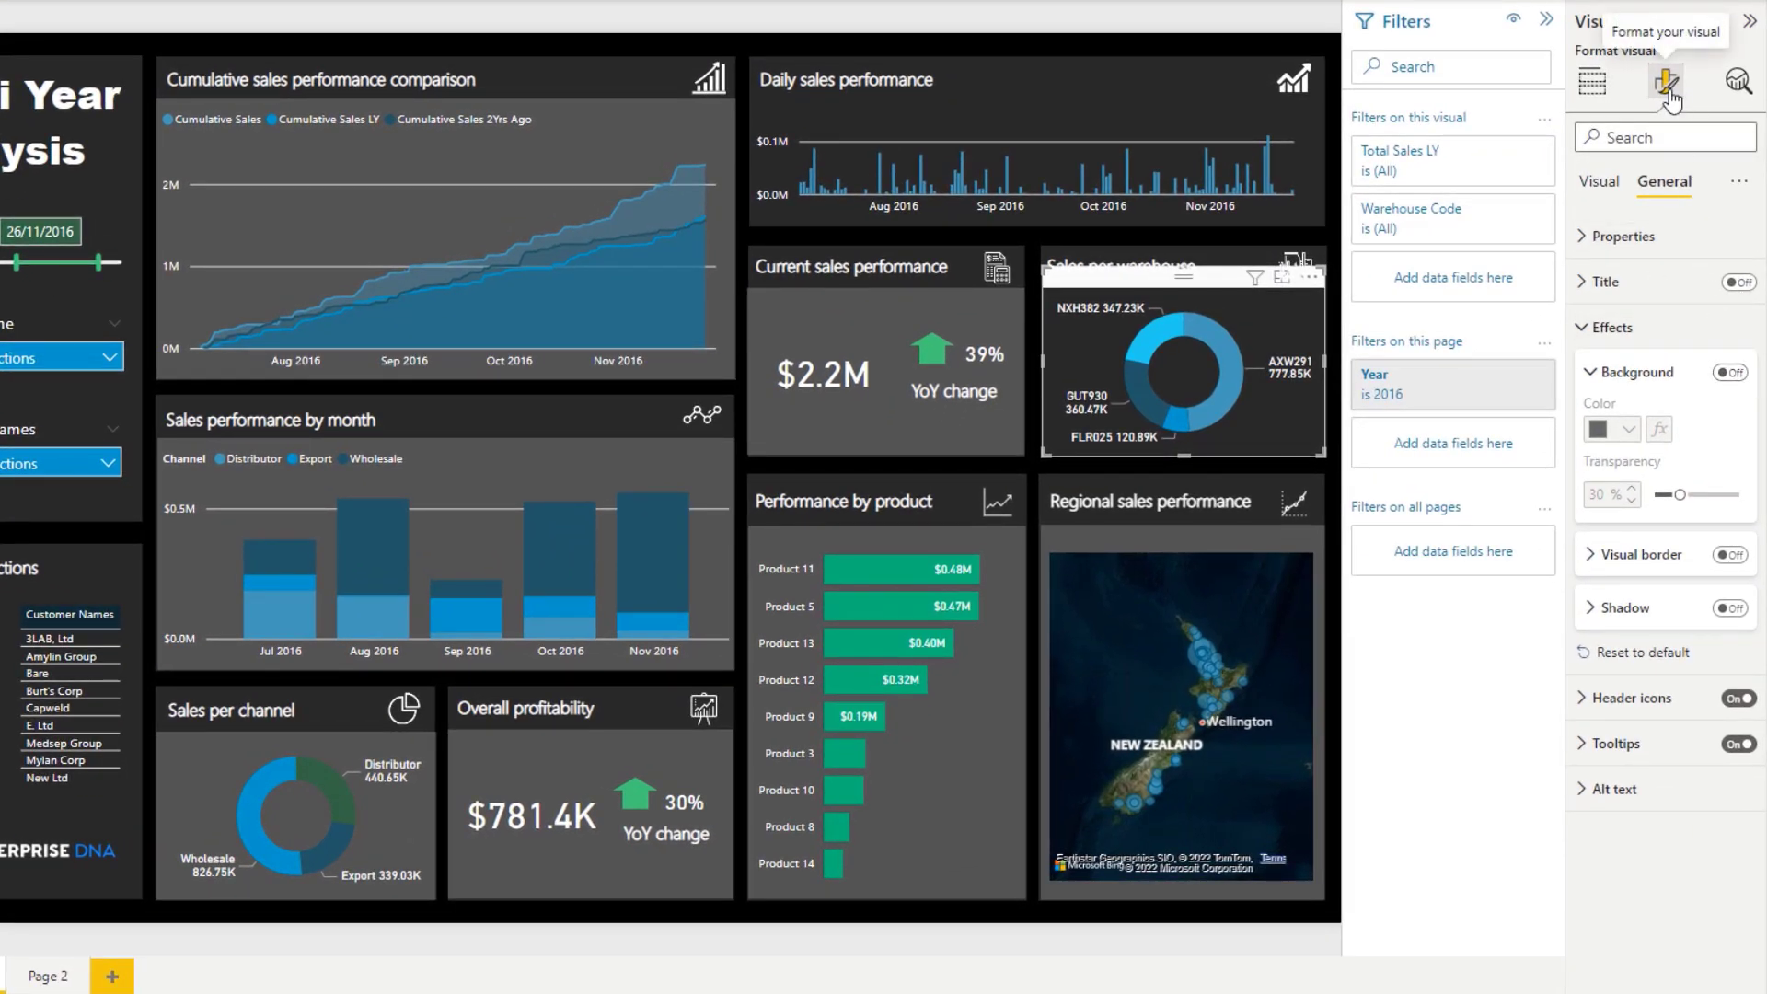
{"action": "left_click", "coordinate": [1728, 374]}
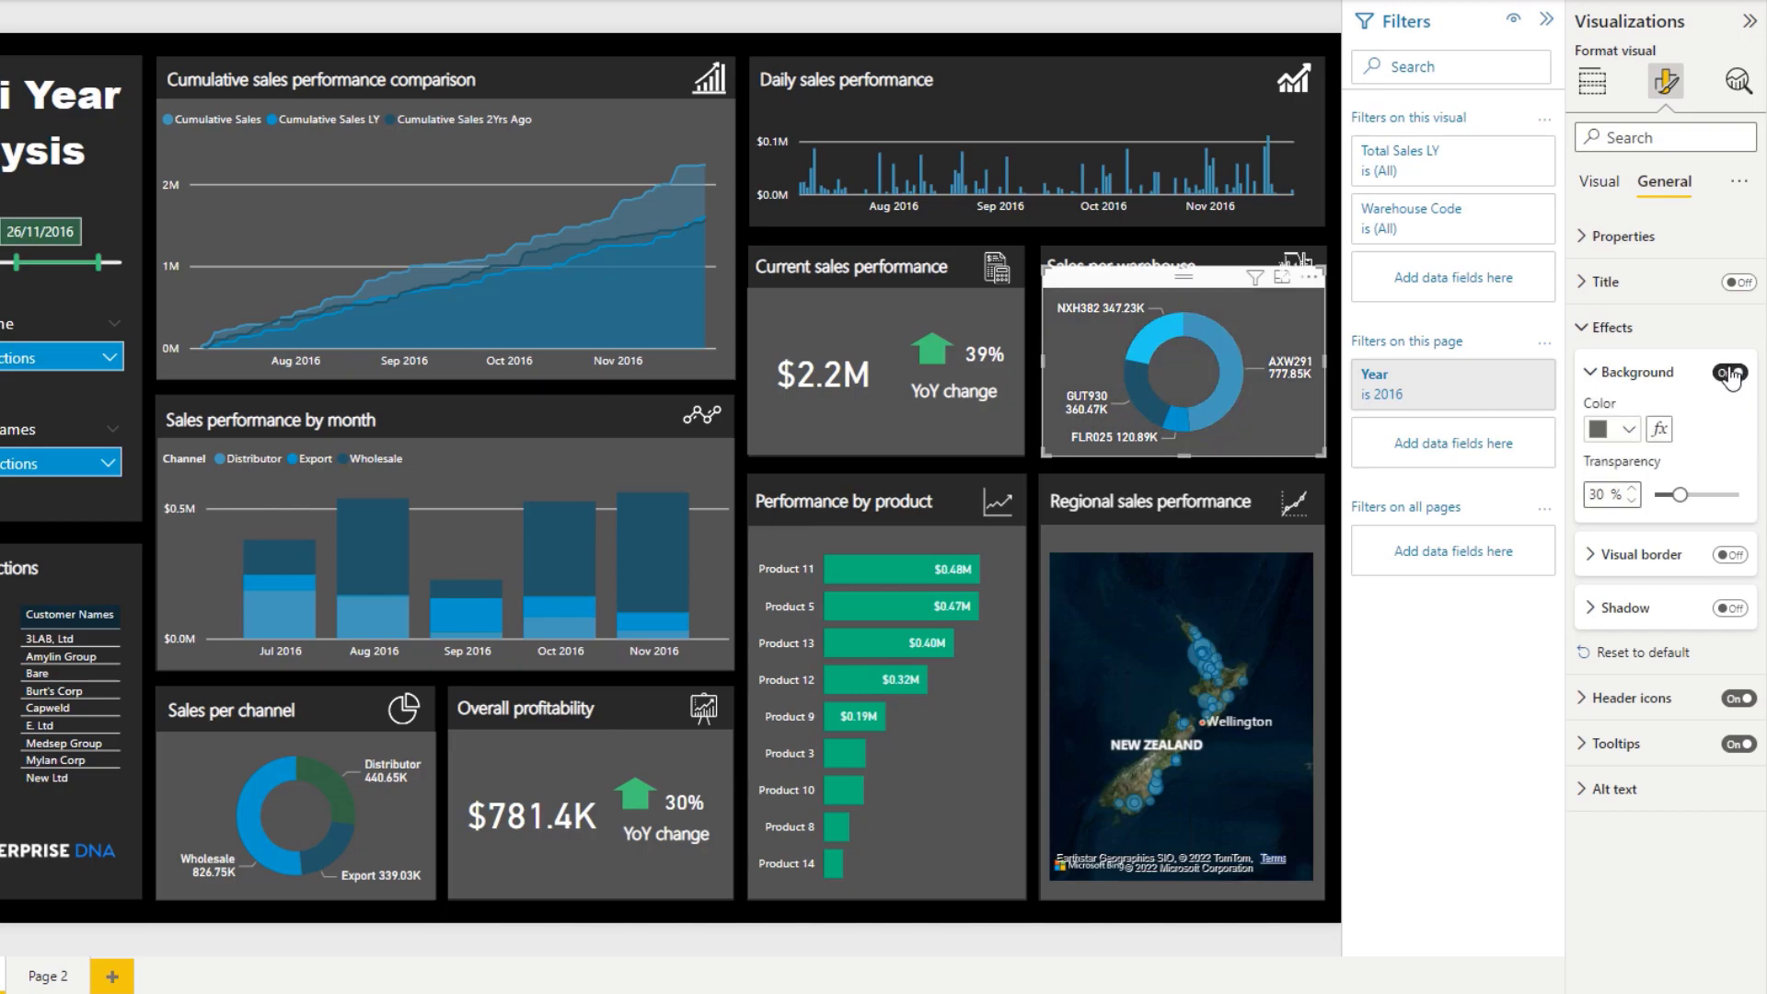
{"action": "left_click", "coordinate": [1622, 434]}
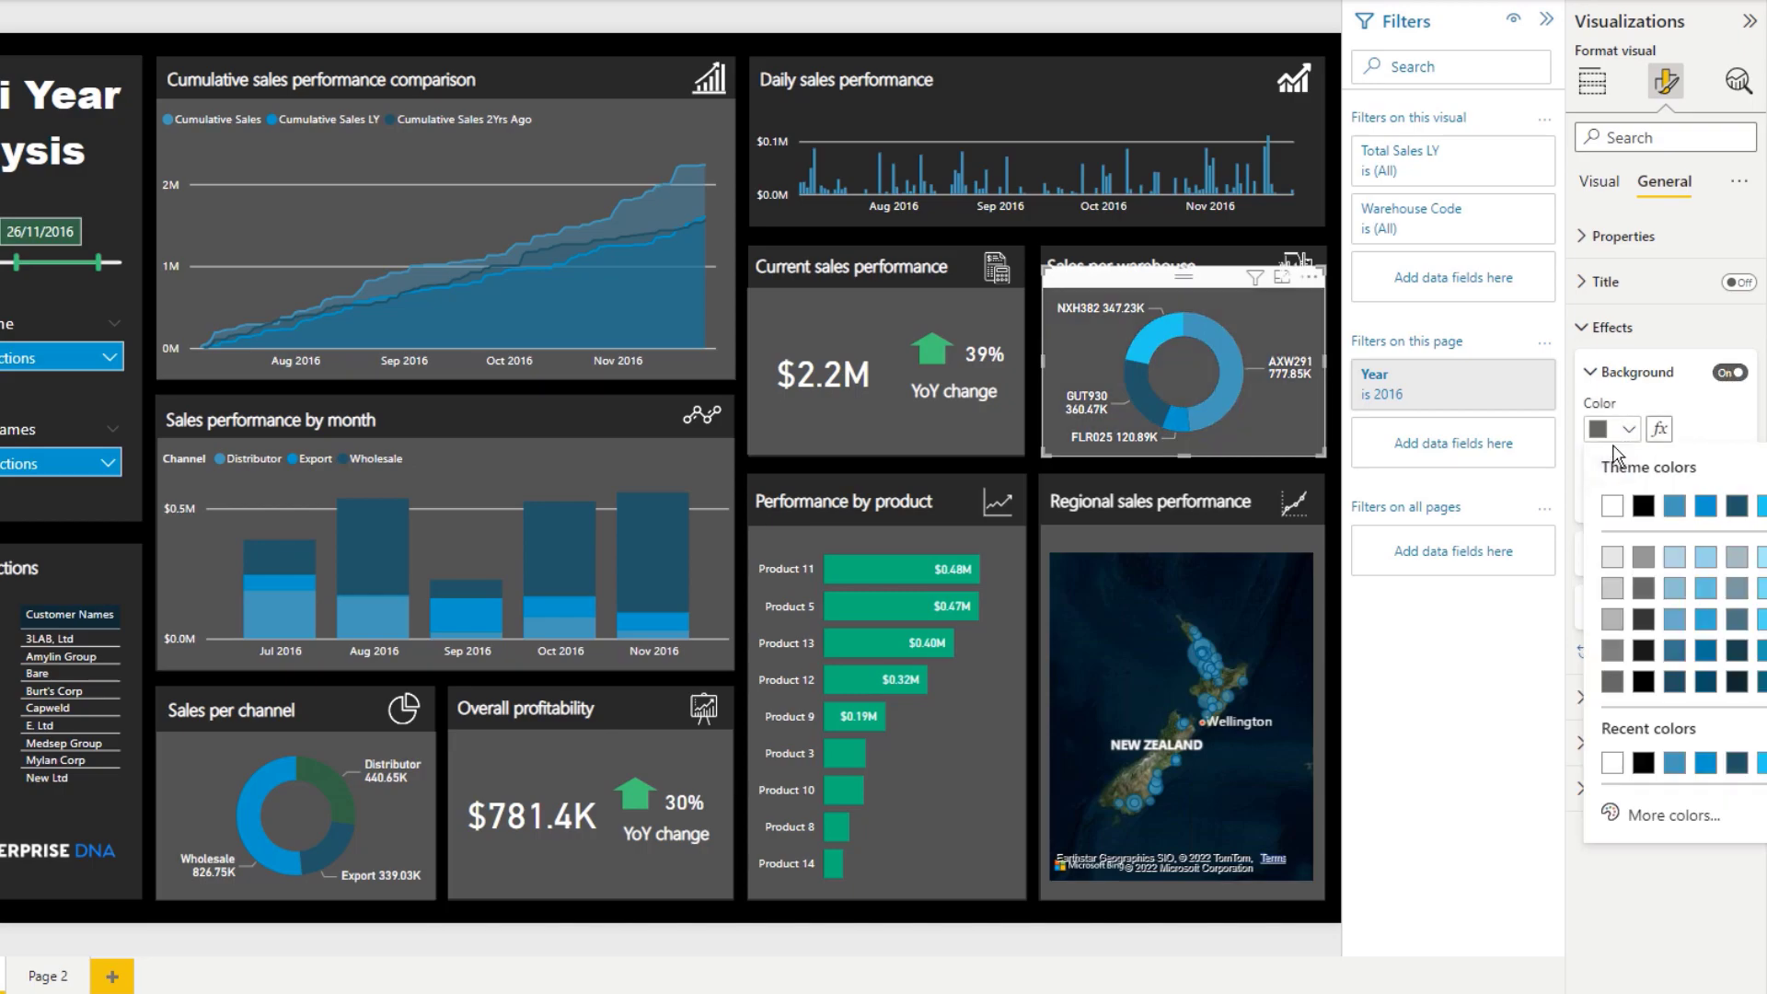
{"action": "left_click", "coordinate": [1612, 650]}
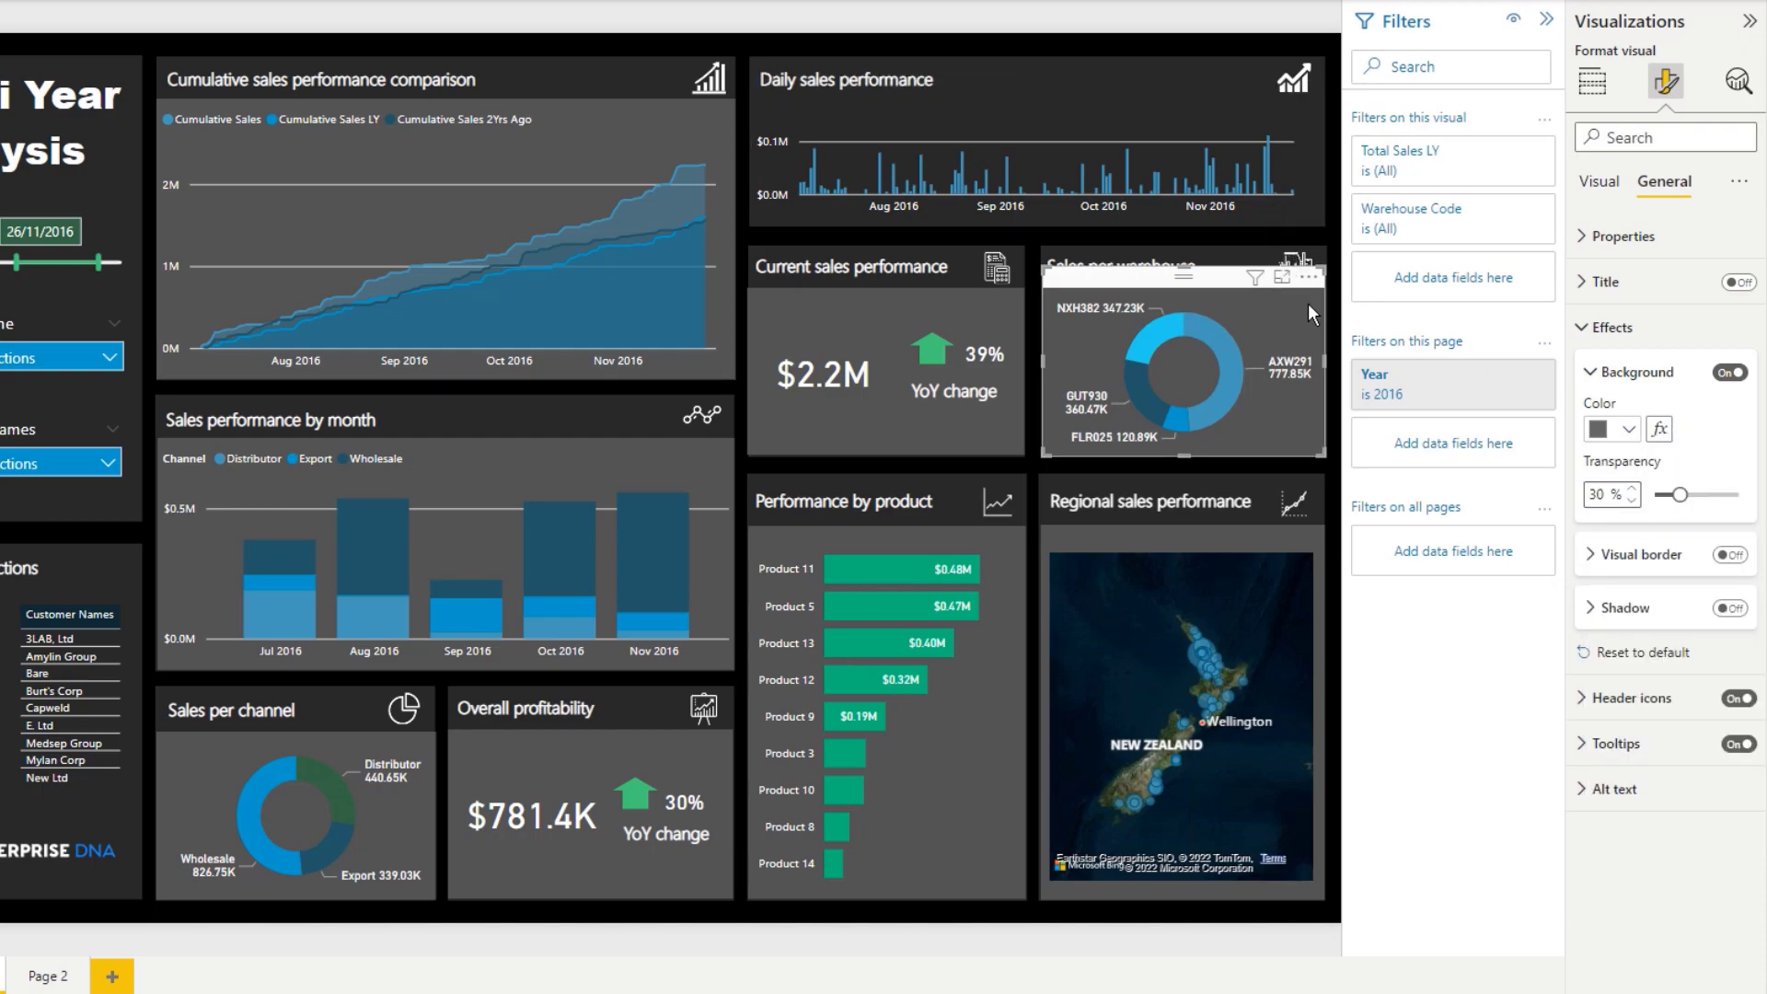
{"action": "left_click", "coordinate": [1336, 317]}
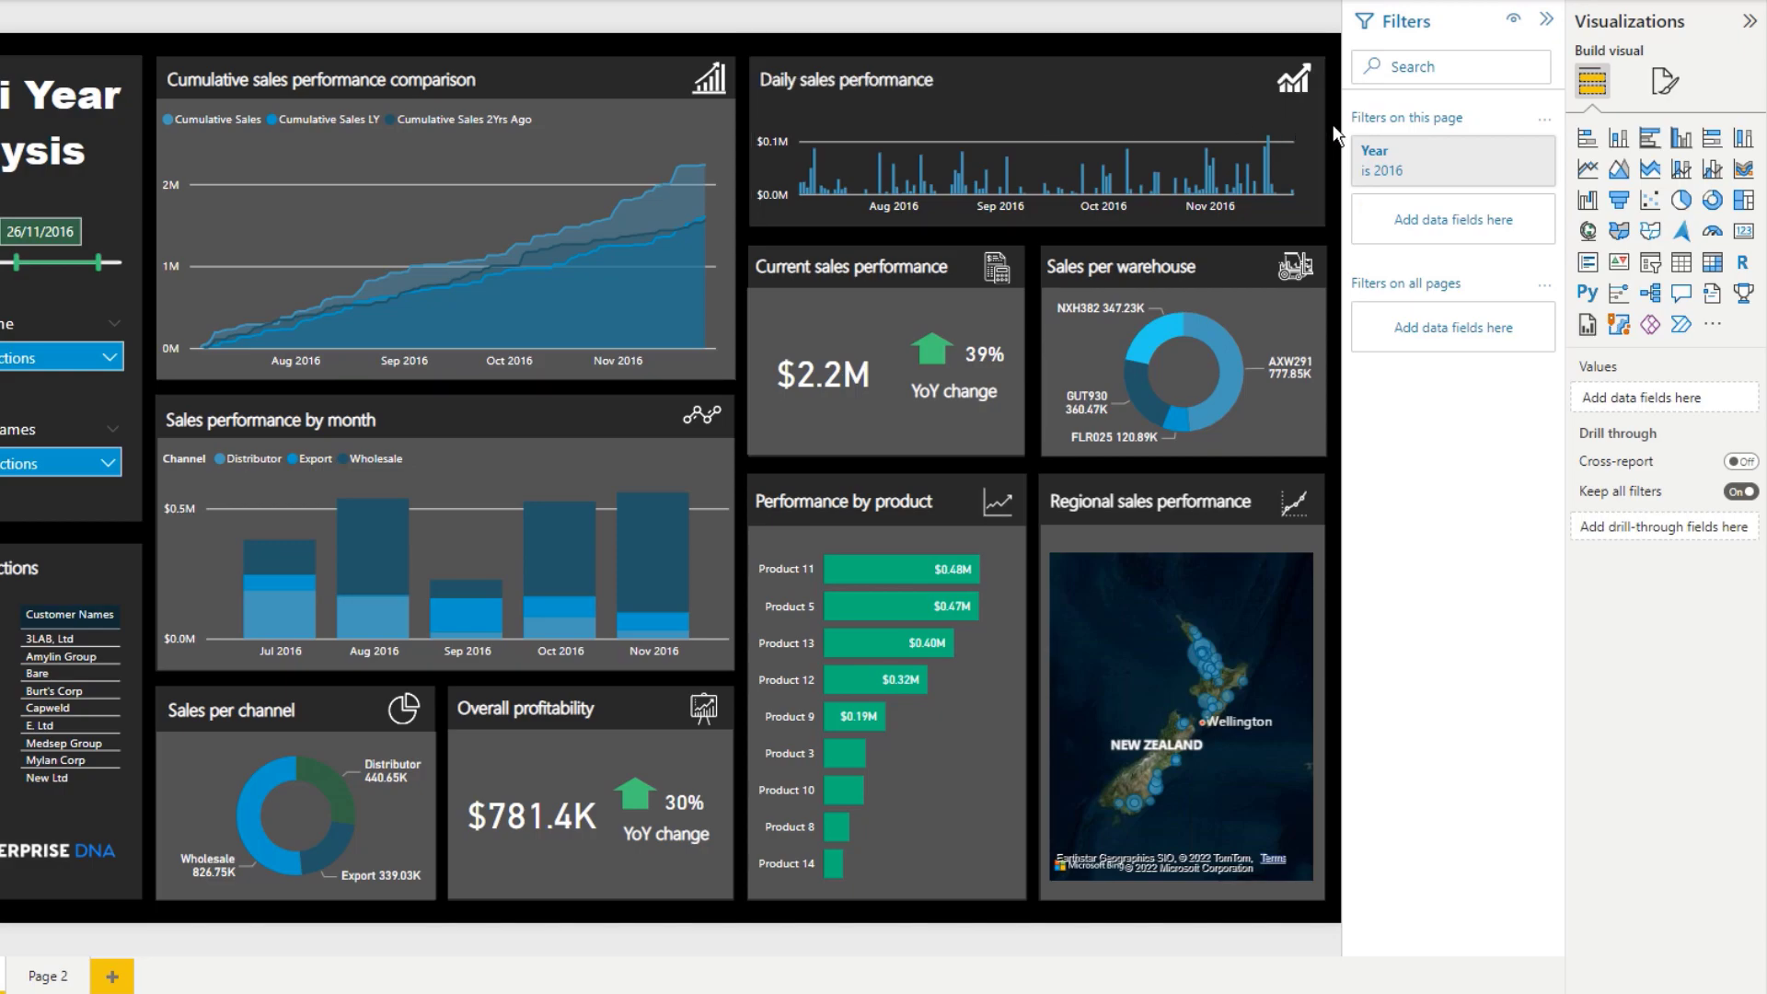
{"action": "left_click", "coordinate": [1246, 109]}
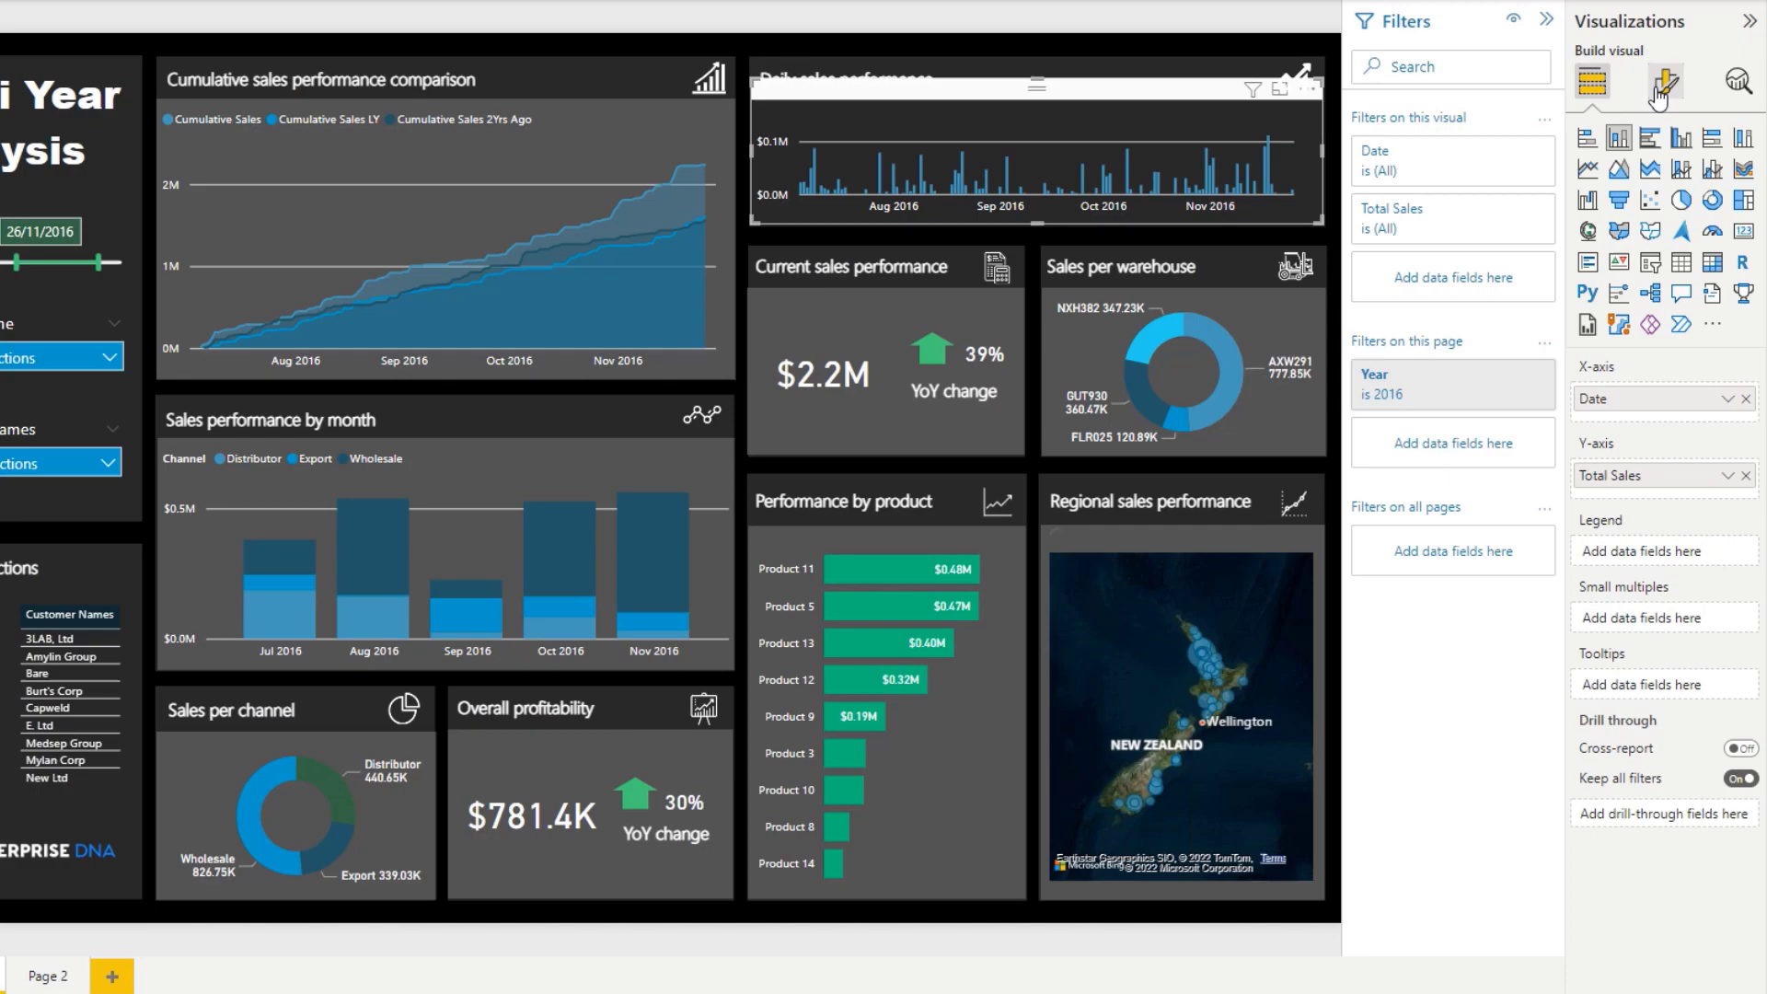
{"action": "left_click", "coordinate": [1659, 92]}
{"action": "left_click", "coordinate": [1664, 181]}
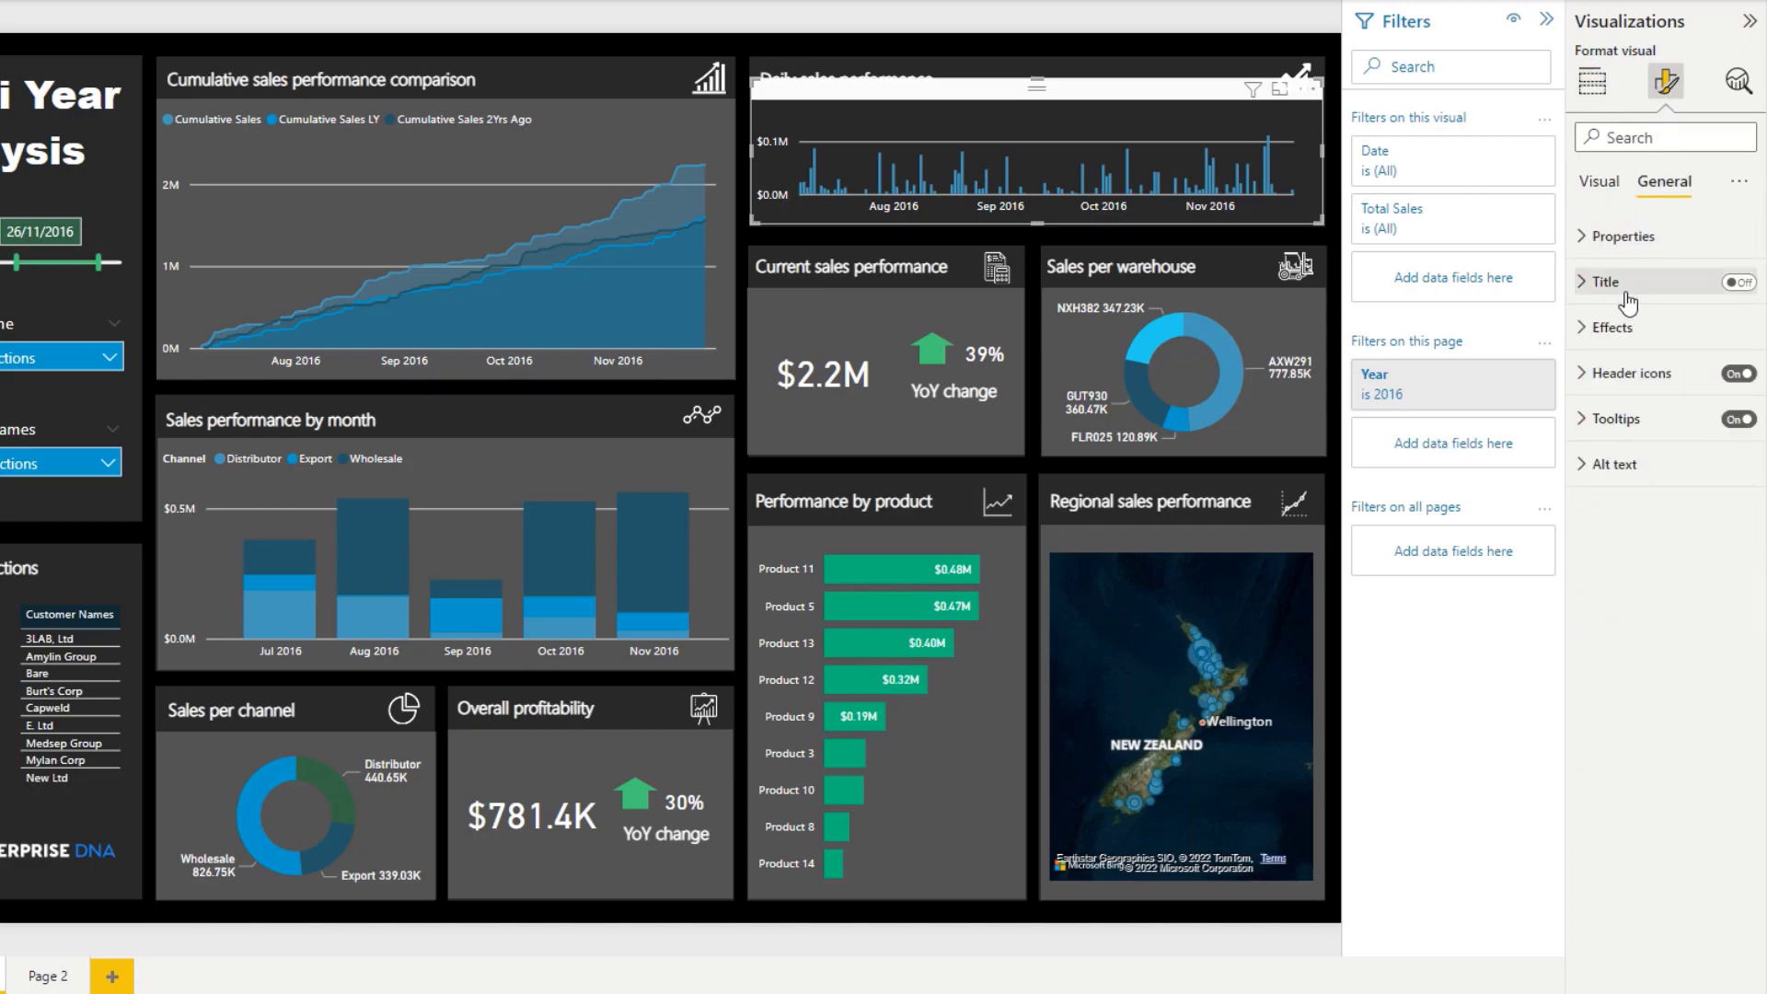
{"action": "left_click", "coordinate": [1582, 337]}
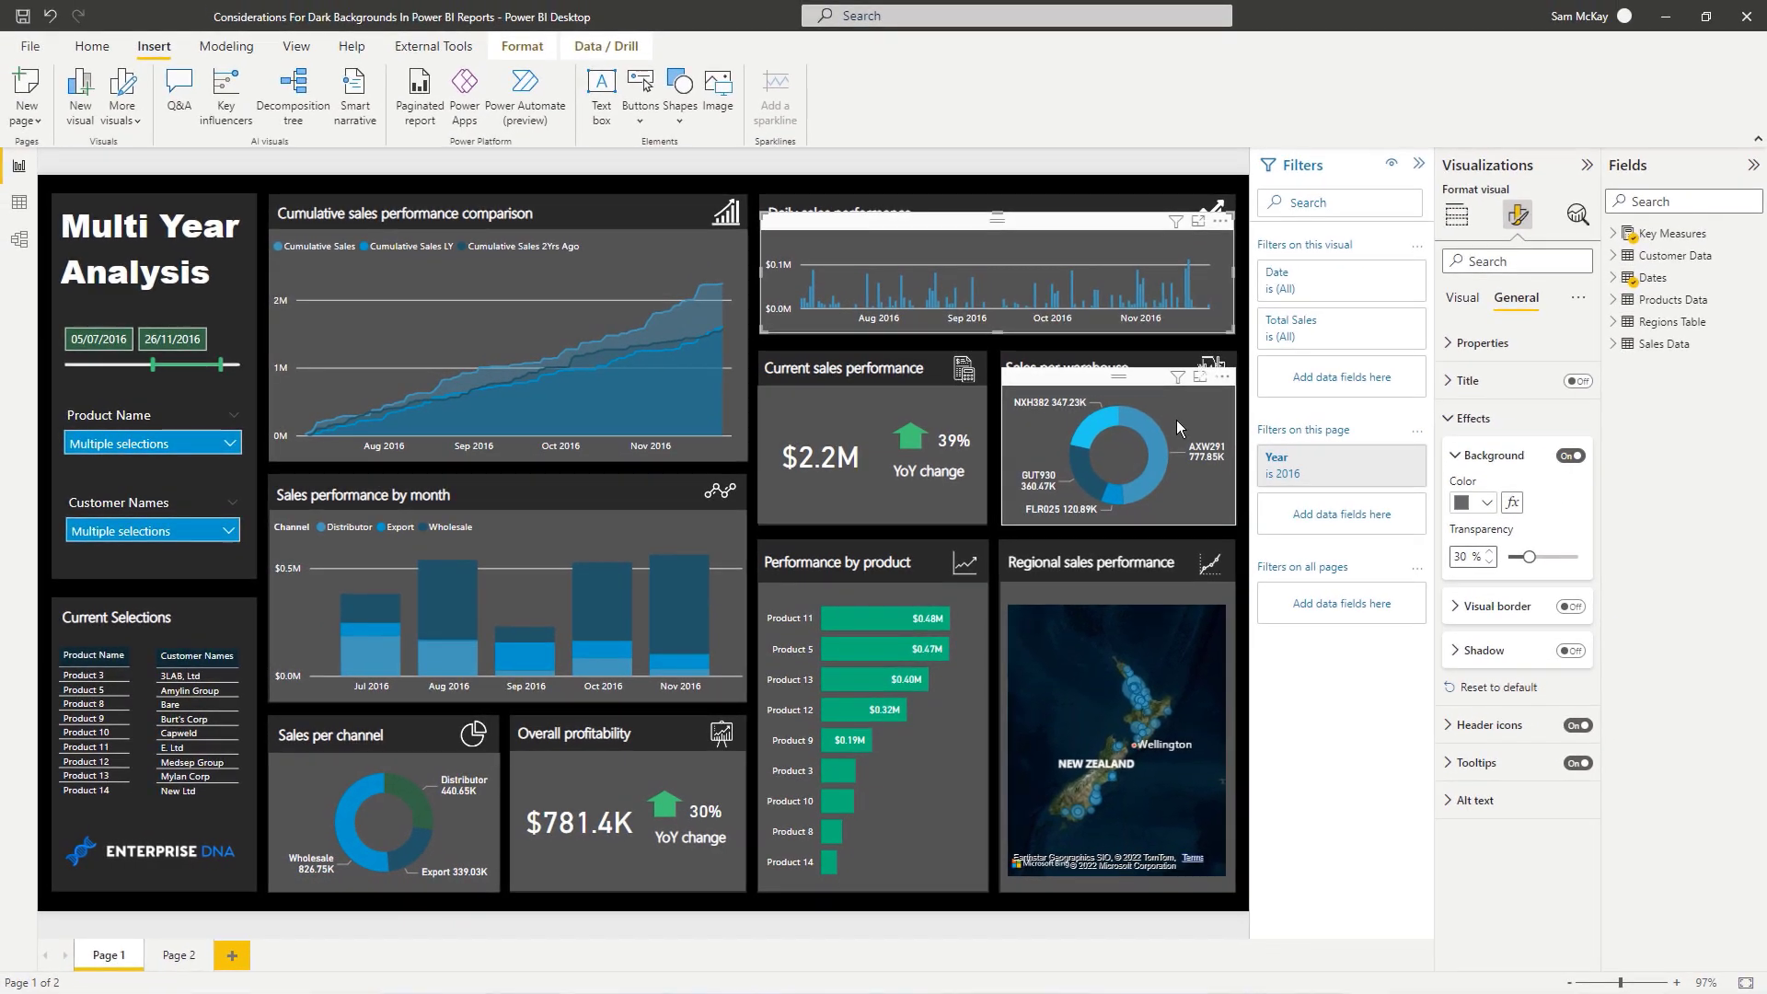
{"action": "left_click", "coordinate": [1198, 377]}
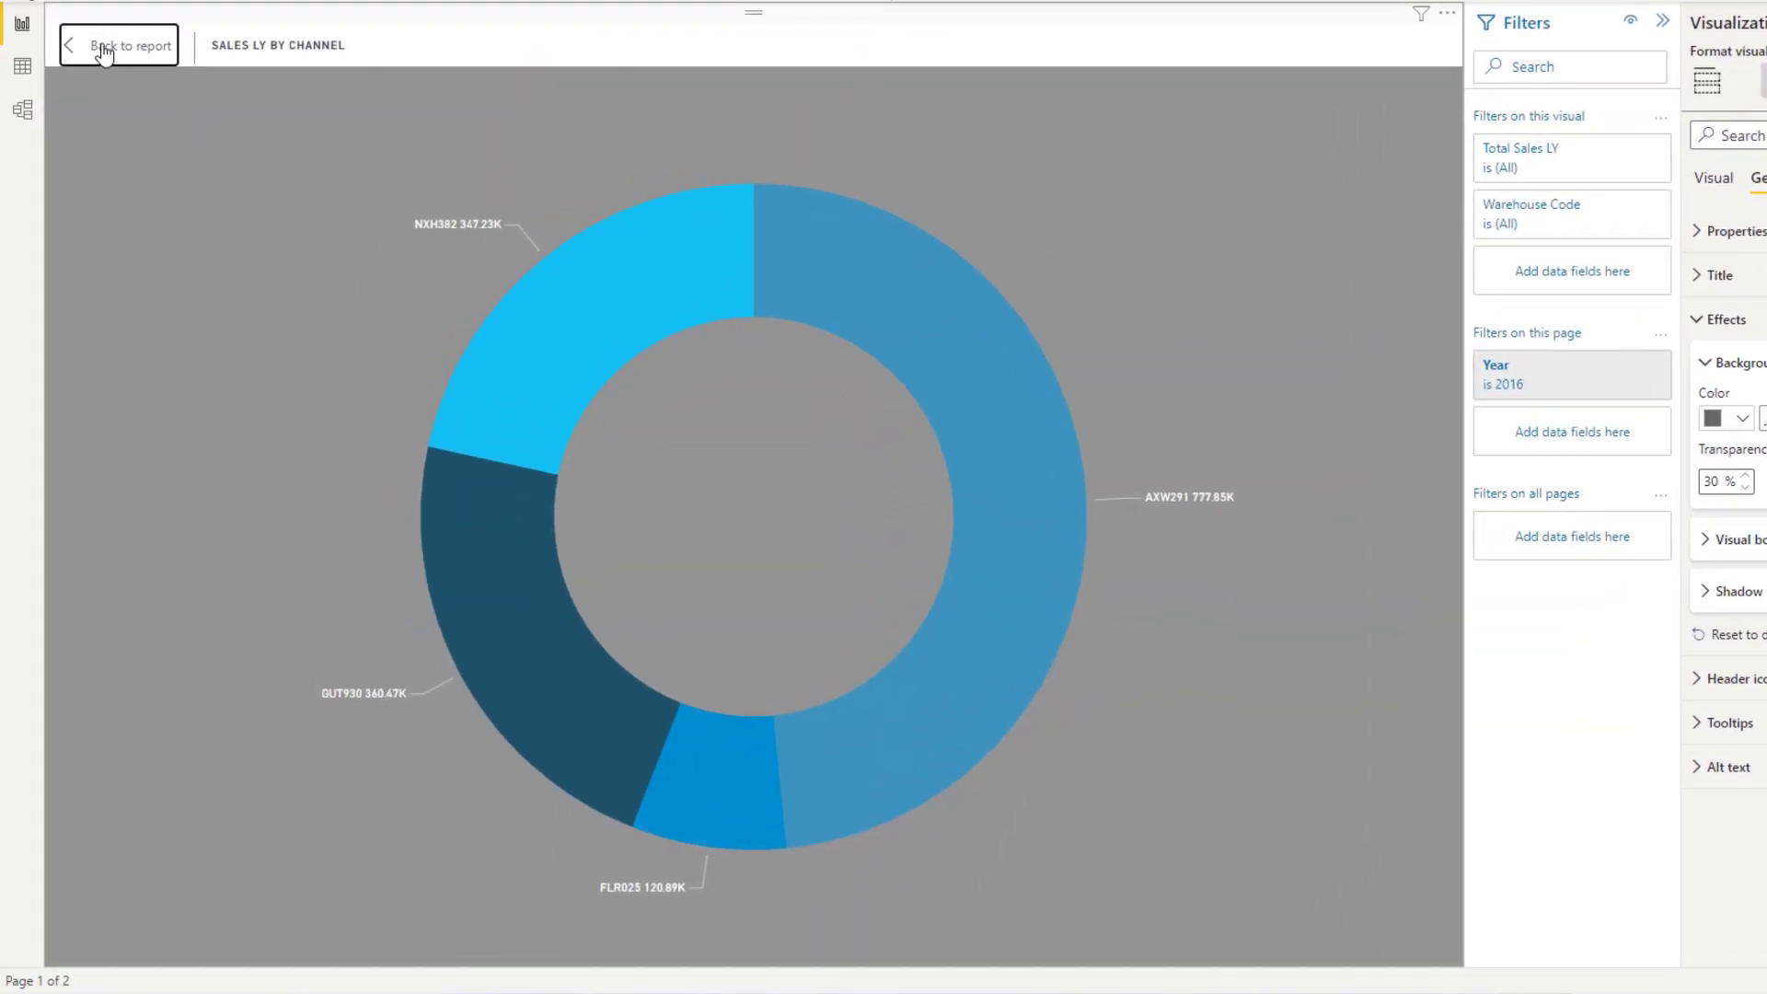
{"action": "left_click", "coordinate": [103, 52]}
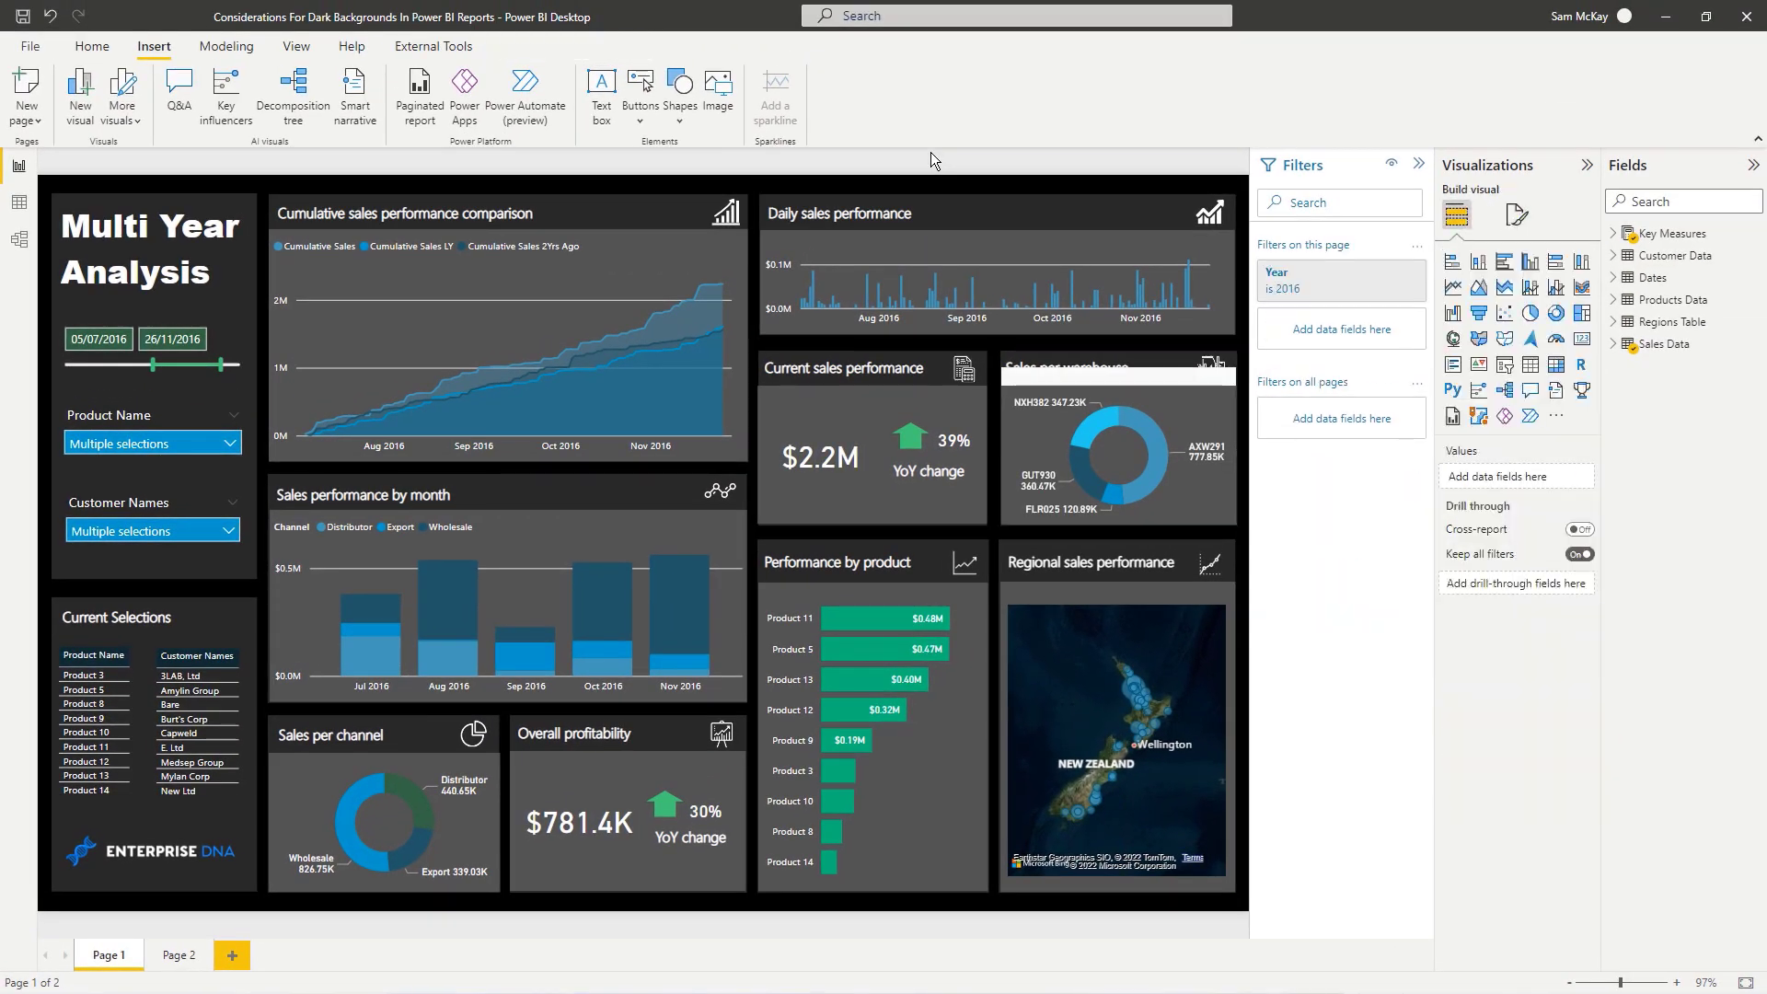